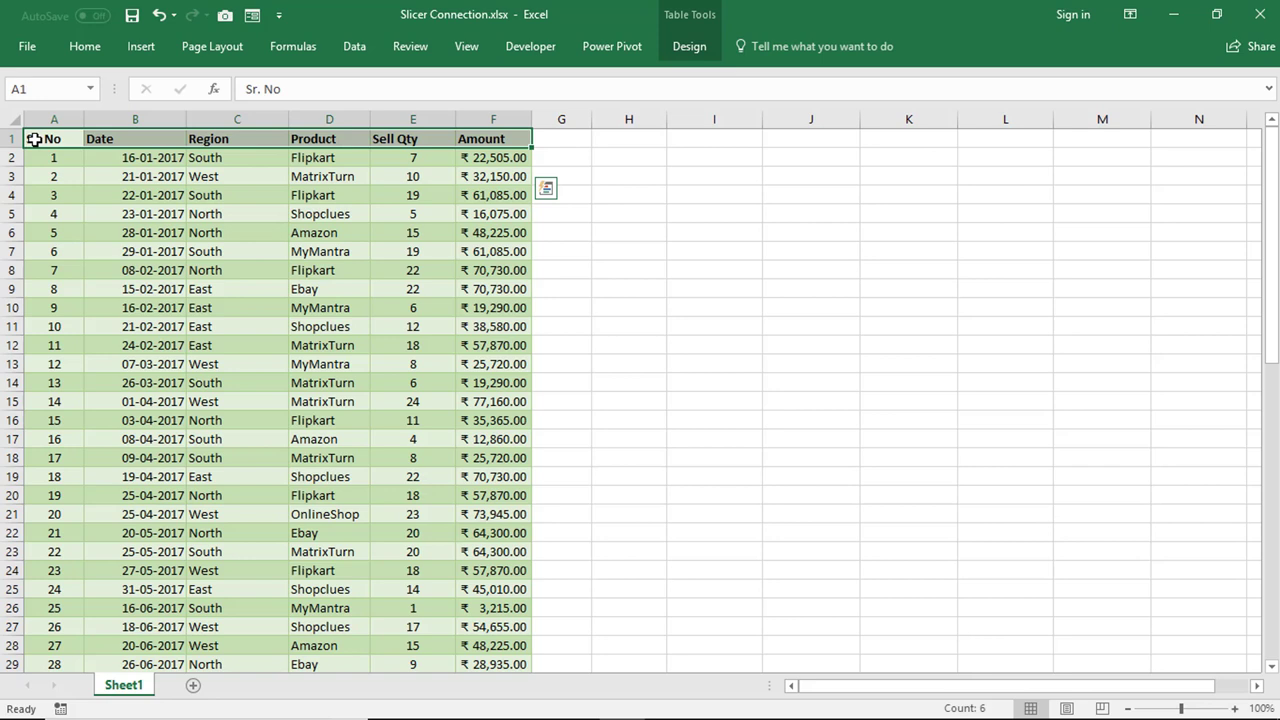
pyautogui.click(256, 137)
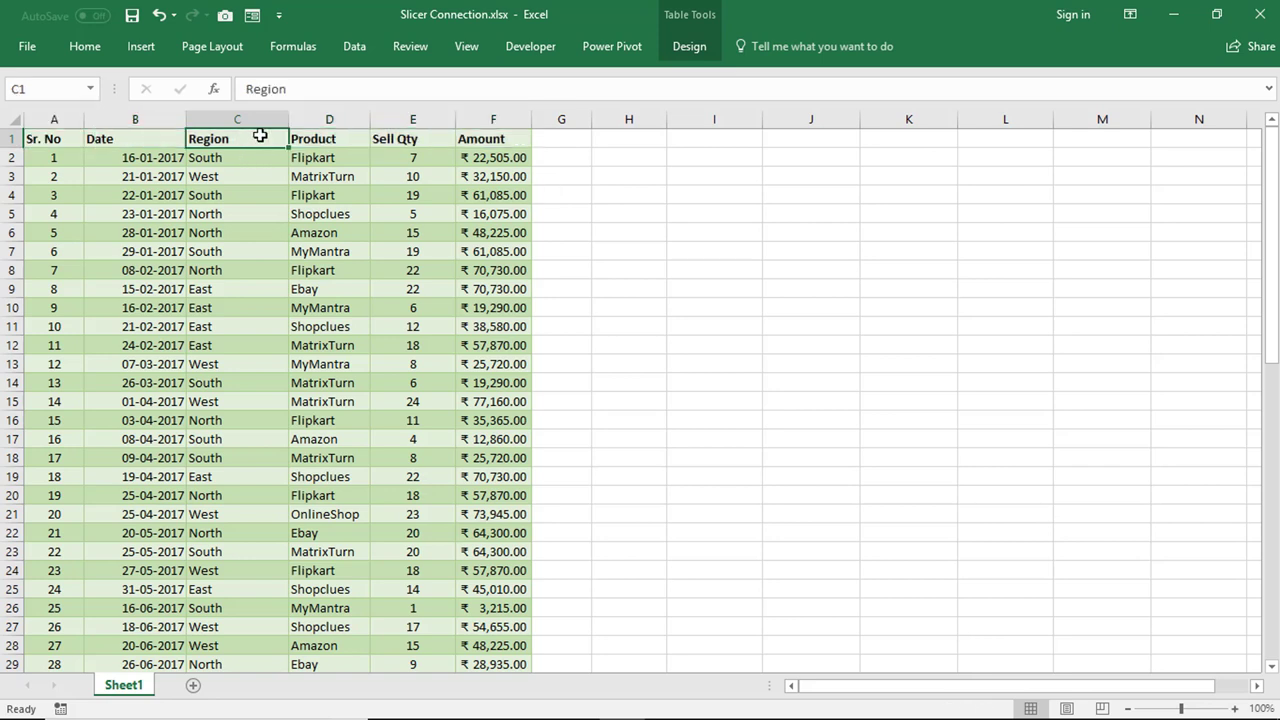
pyautogui.click(392, 138)
pyautogui.click(482, 143)
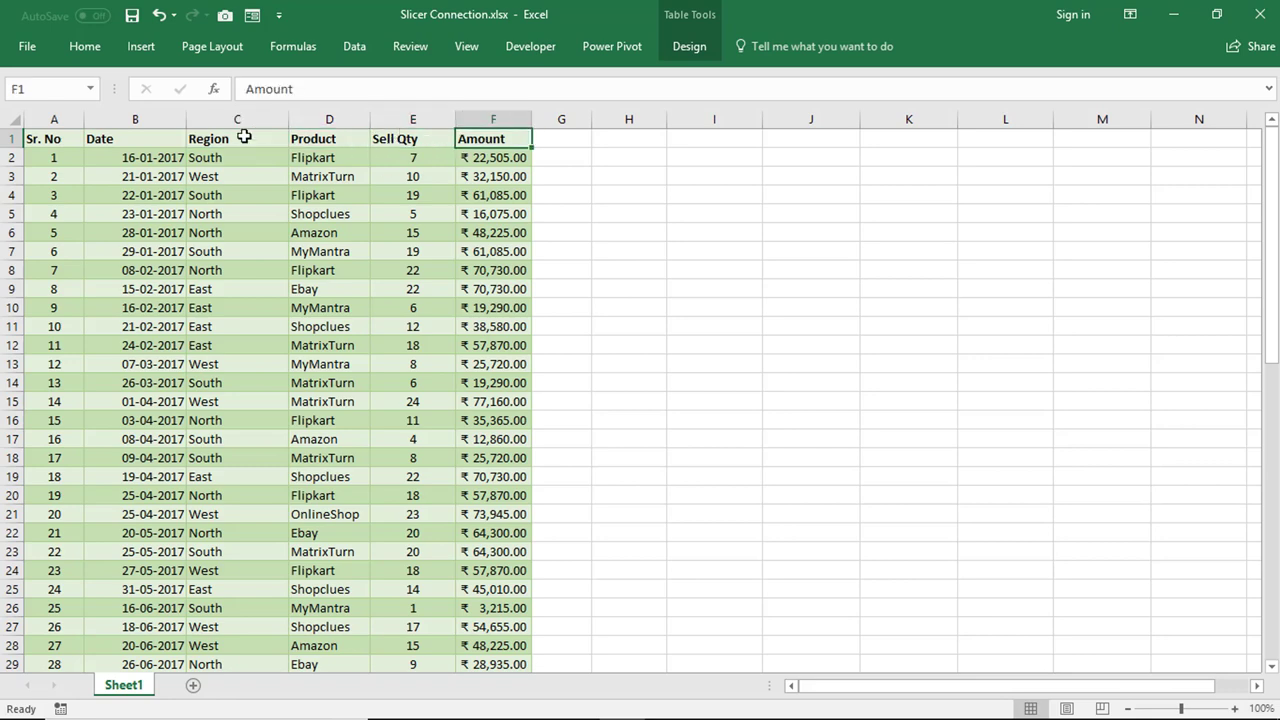
pyautogui.click(55, 131)
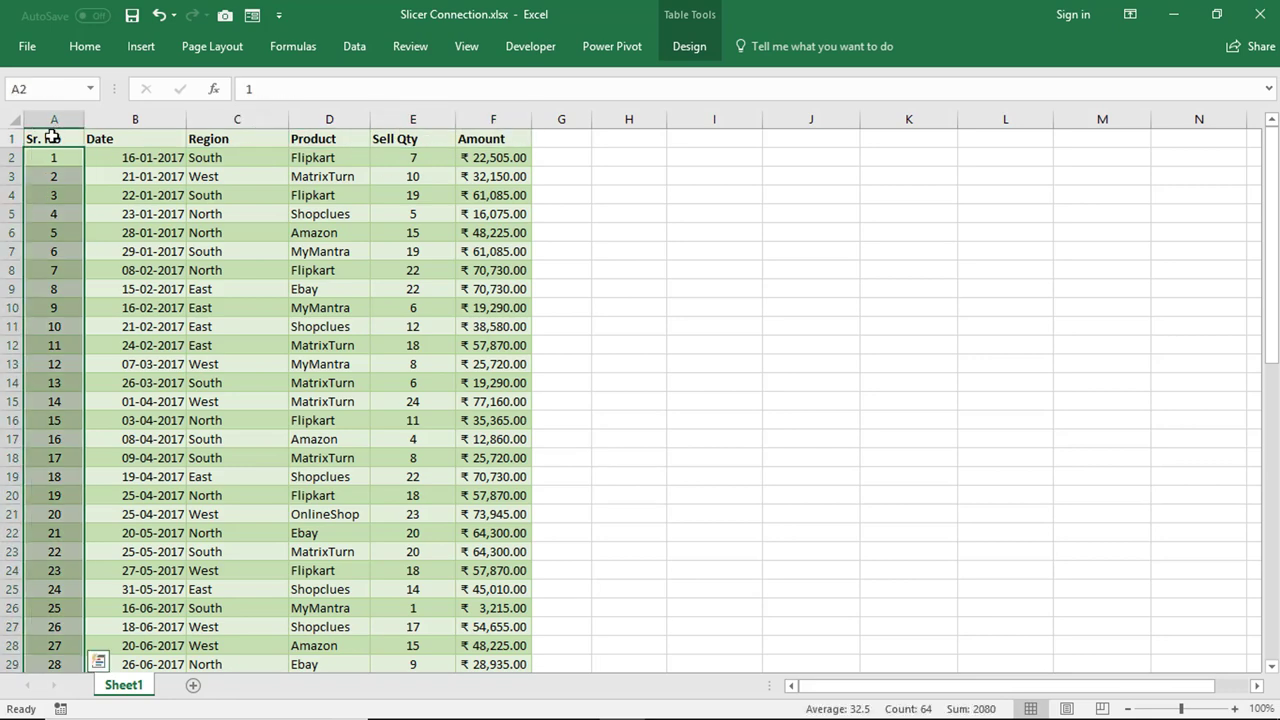
# Create a PivotTable on a new worksheet from the whole sales table, including its headers.
pyautogui.click(52, 137)
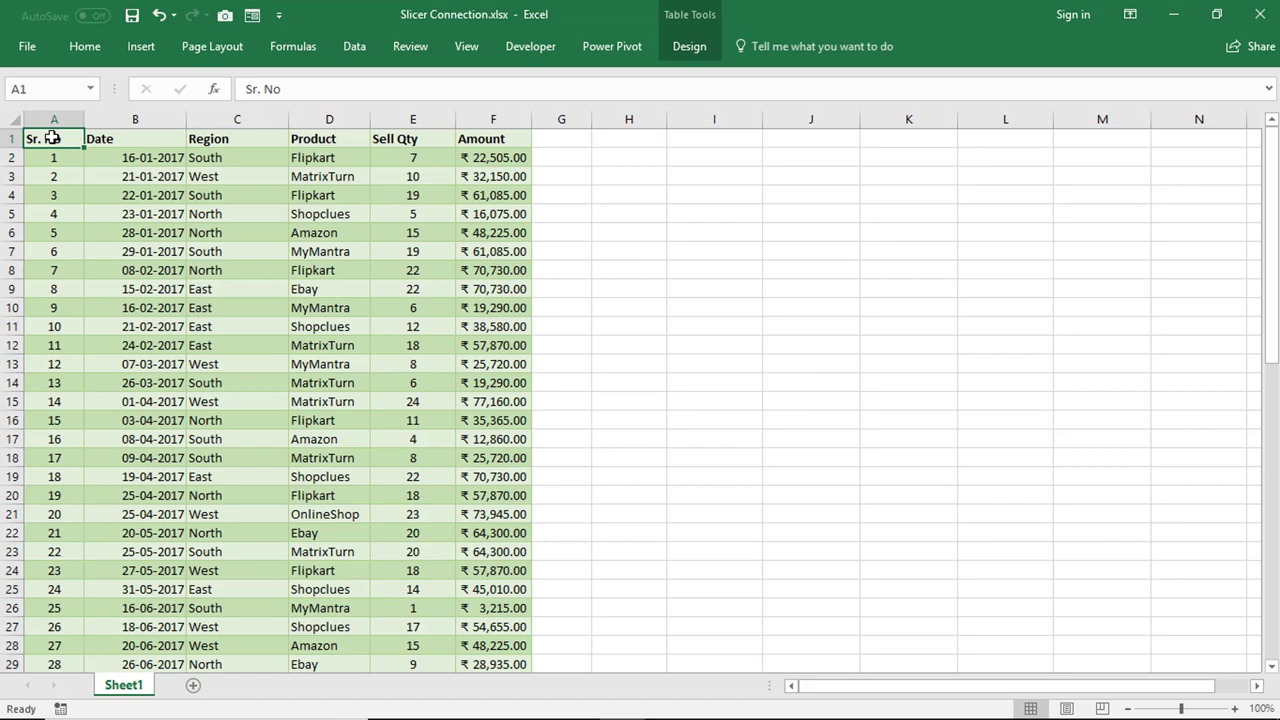
pyautogui.hotkey('ctrl', 'shift', 'Right')
pyautogui.hotkey('ctrl', 'shift', 'Down')
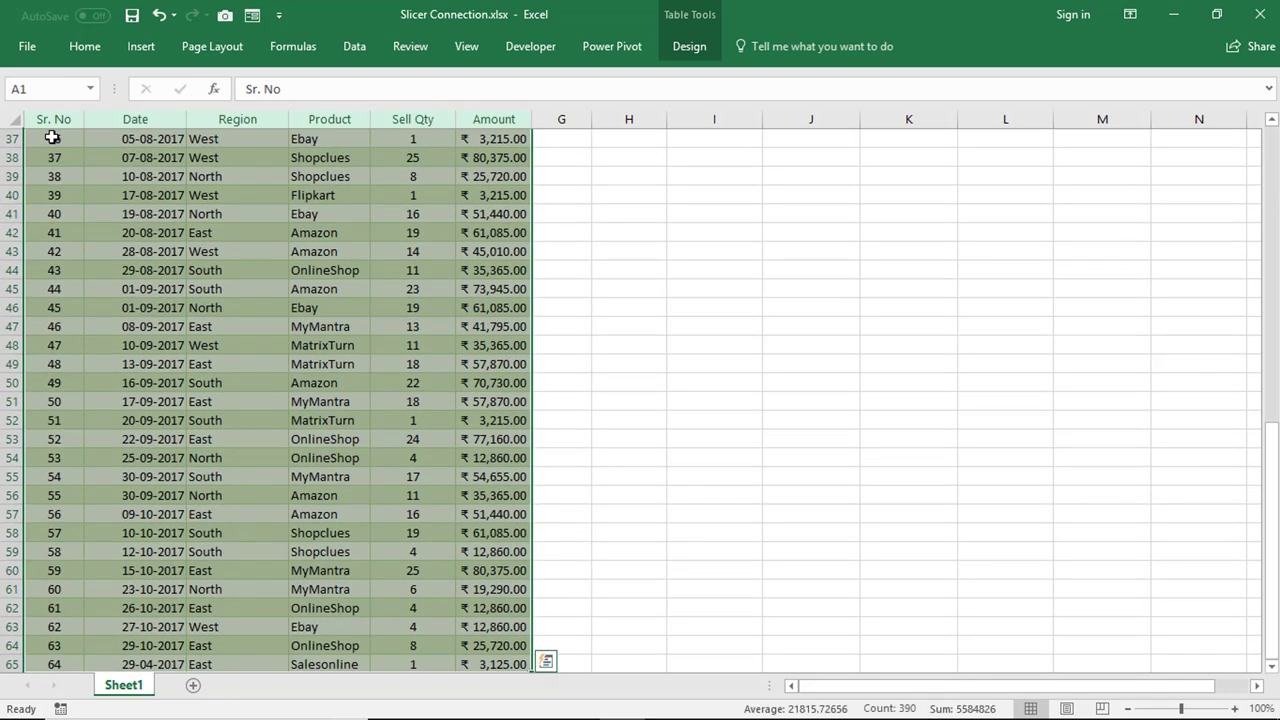
pyautogui.click(140, 51)
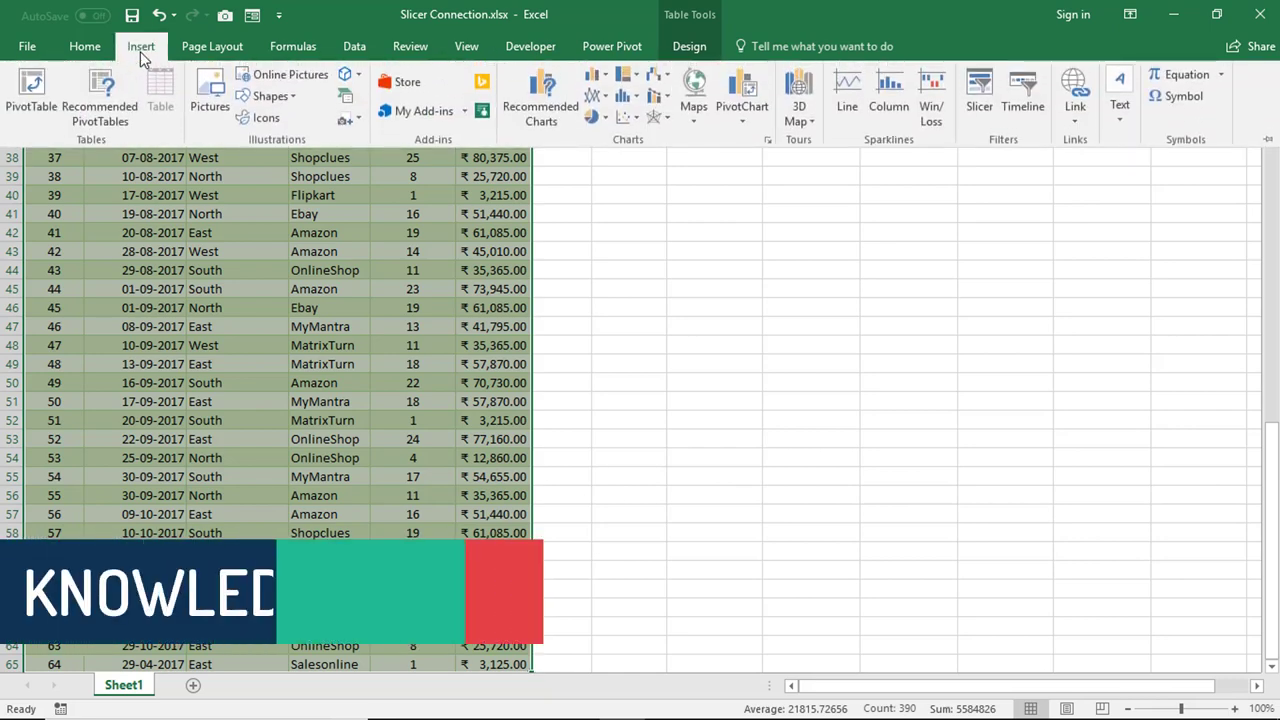
pyautogui.click(50, 100)
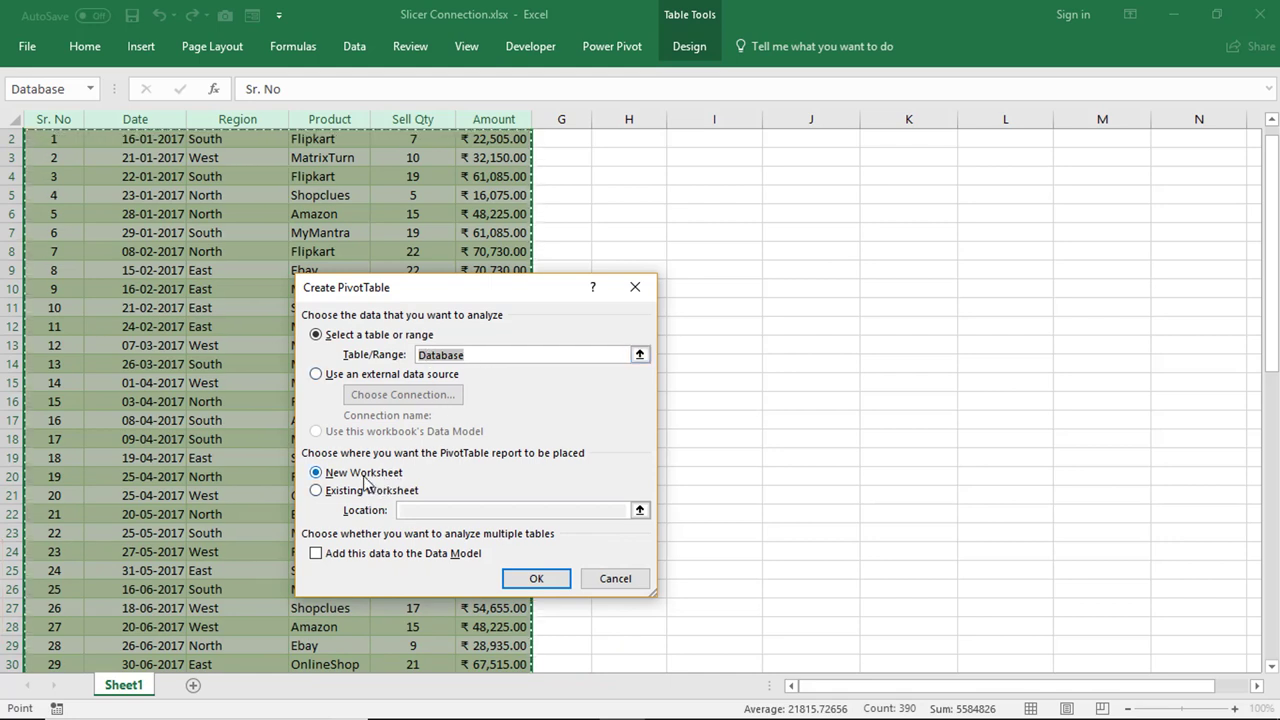
pyautogui.click(528, 582)
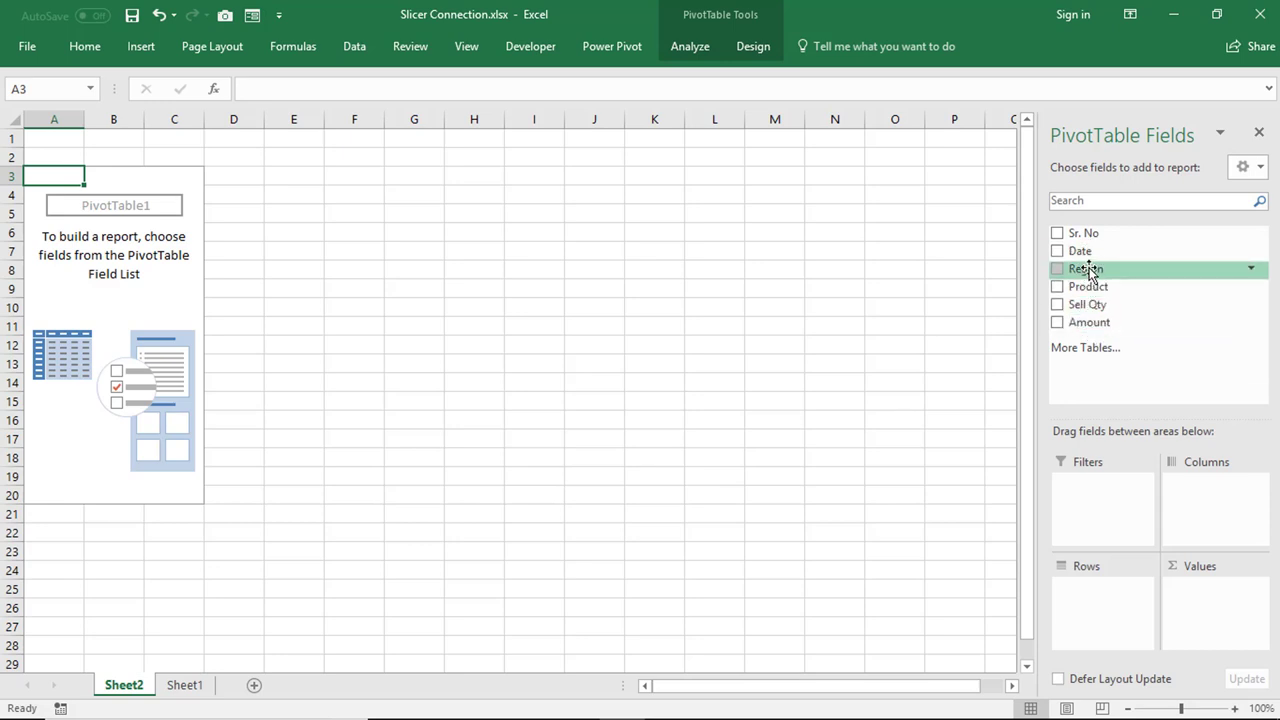
# Add Region to the PivotTable's rows and Sell Qty to its values.
pyautogui.moveTo(1089, 266)
pyautogui.mouseDown()
pyautogui.moveTo(1109, 380)
pyautogui.moveTo(1094, 624)
pyautogui.mouseUp()
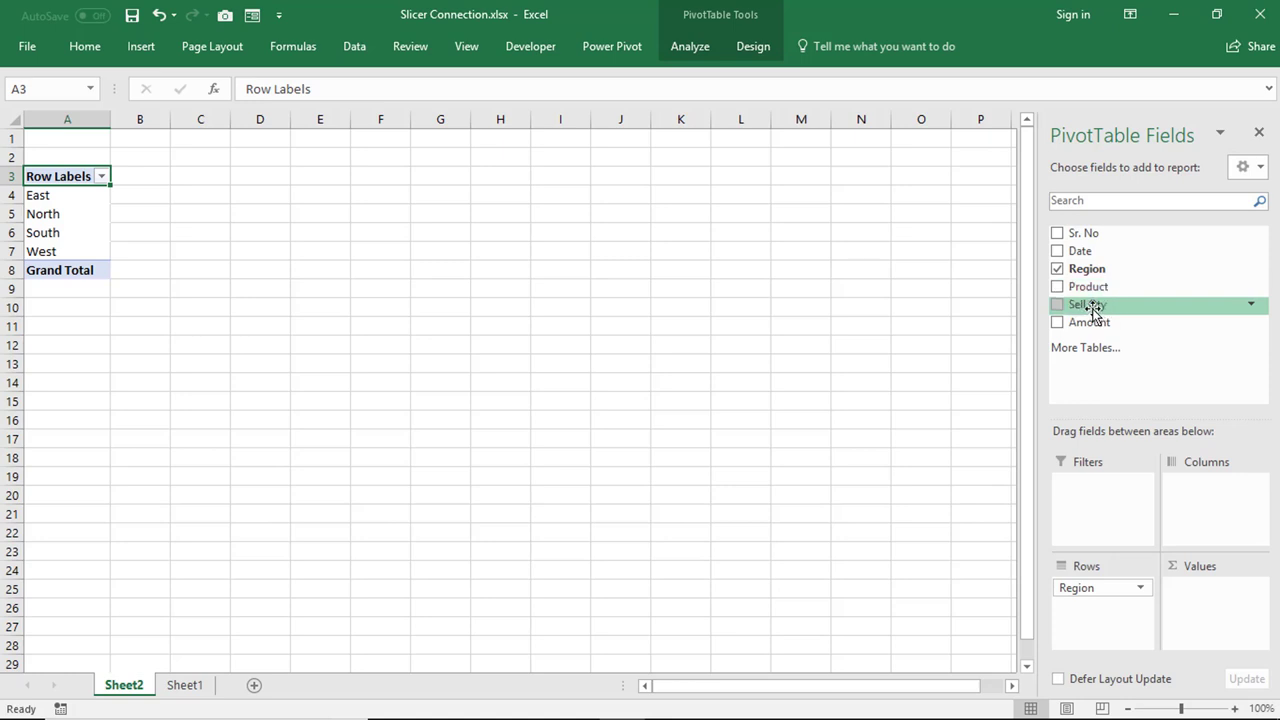
pyautogui.moveTo(1093, 311); pyautogui.dragTo(1213, 617)
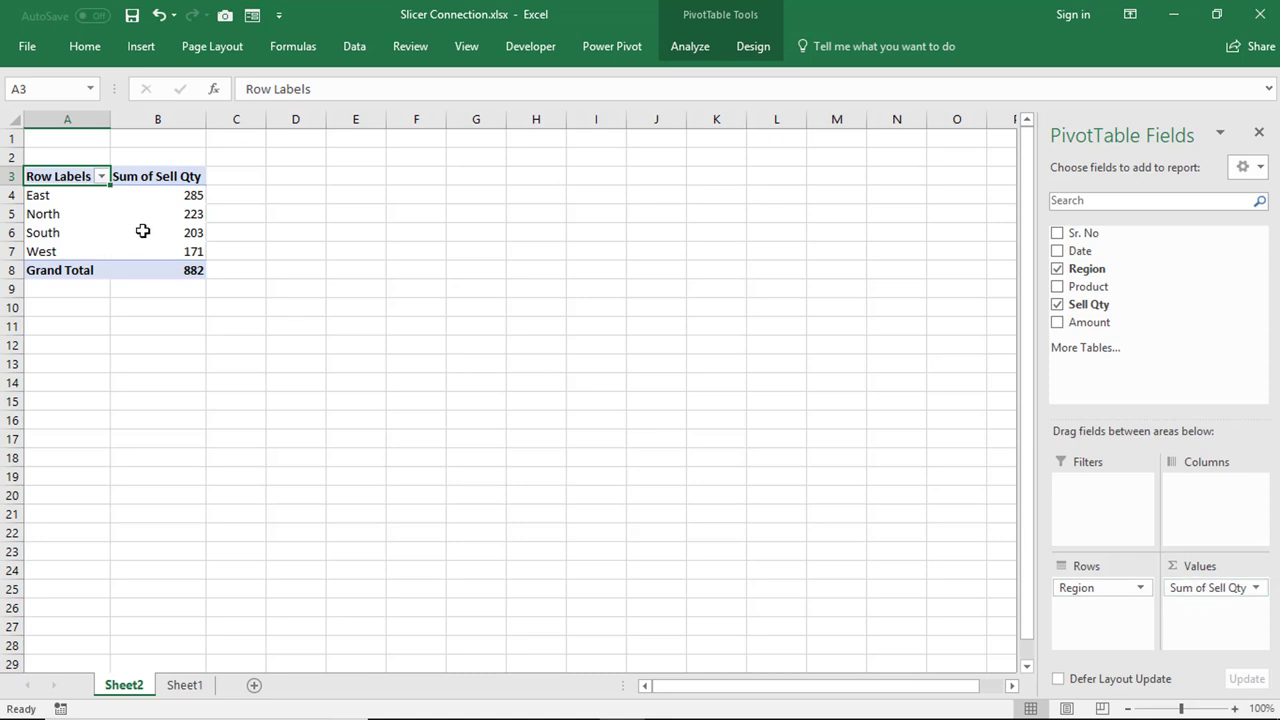
pyautogui.click(116, 215)
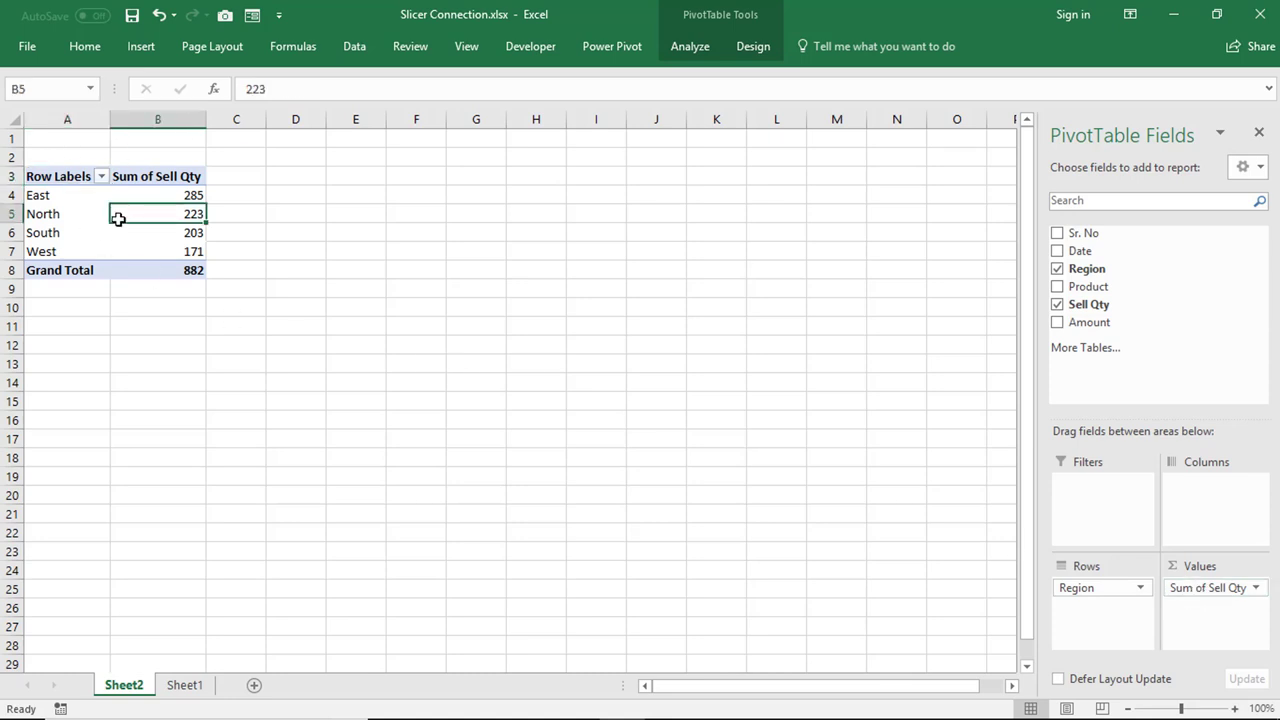
# Change the PivotTable's report layout to Tabular Form.
pyautogui.click(86, 179)
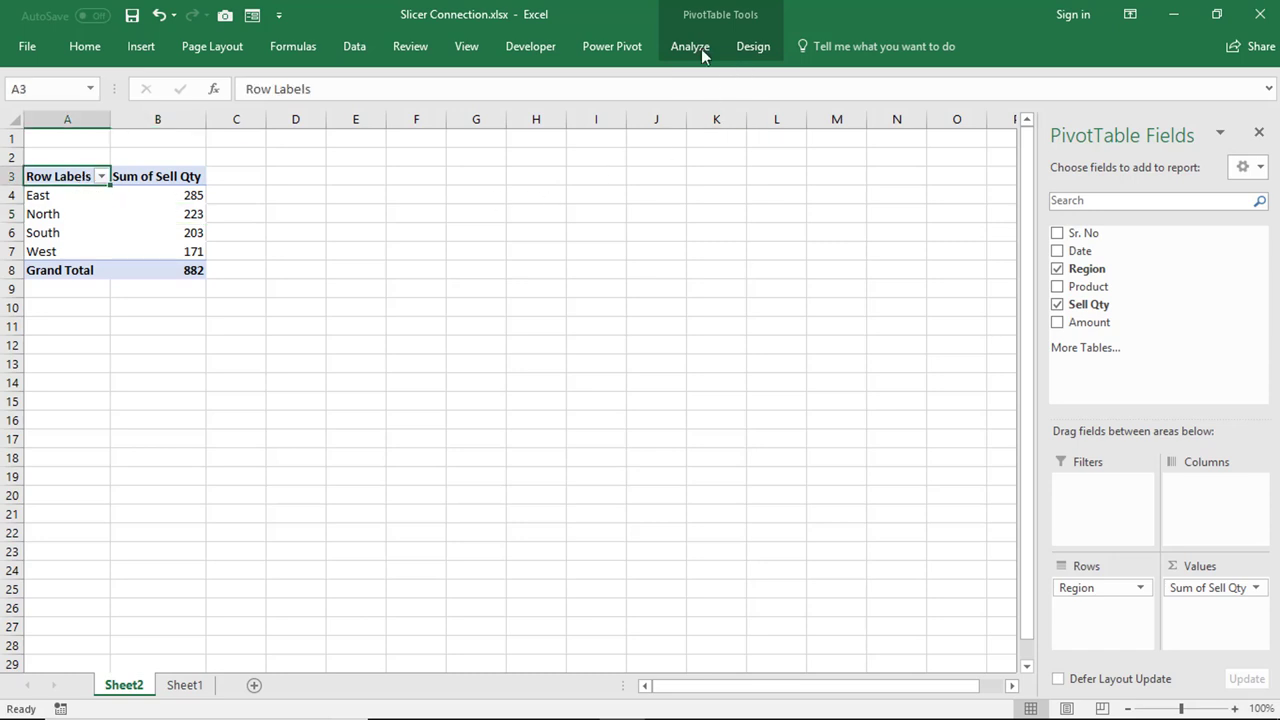
pyautogui.click(766, 52)
pyautogui.click(139, 118)
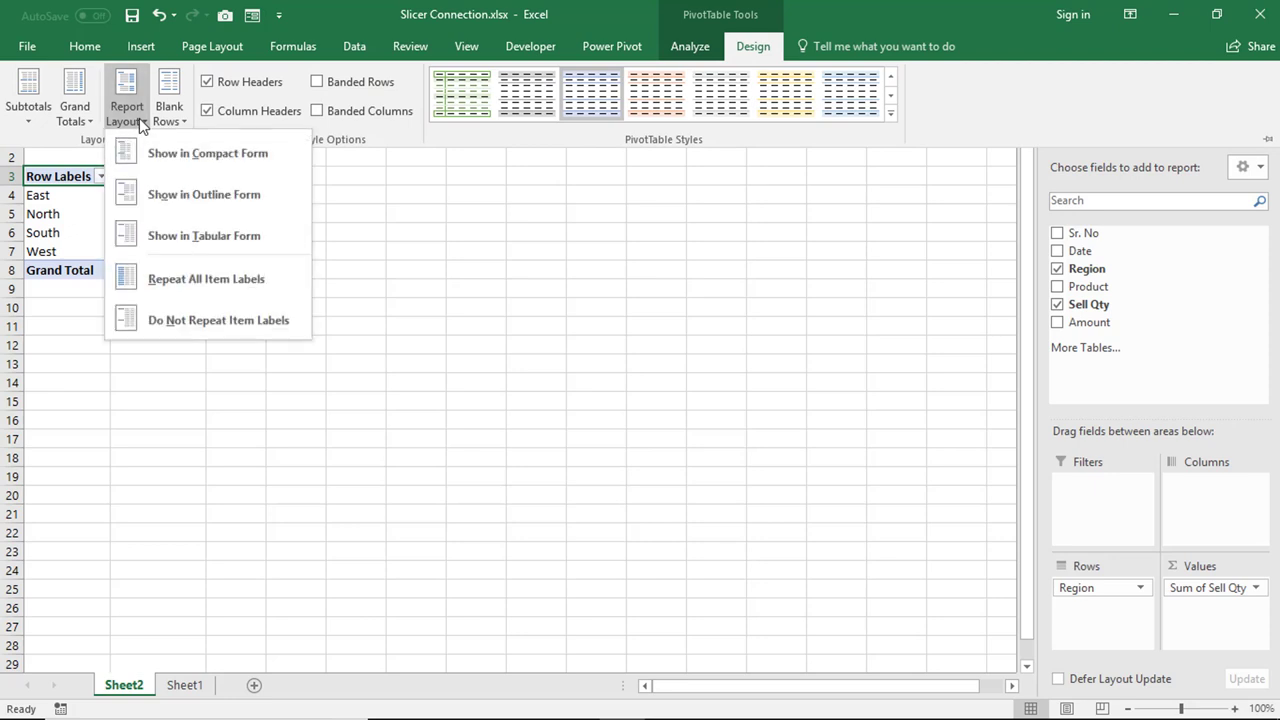
pyautogui.click(172, 234)
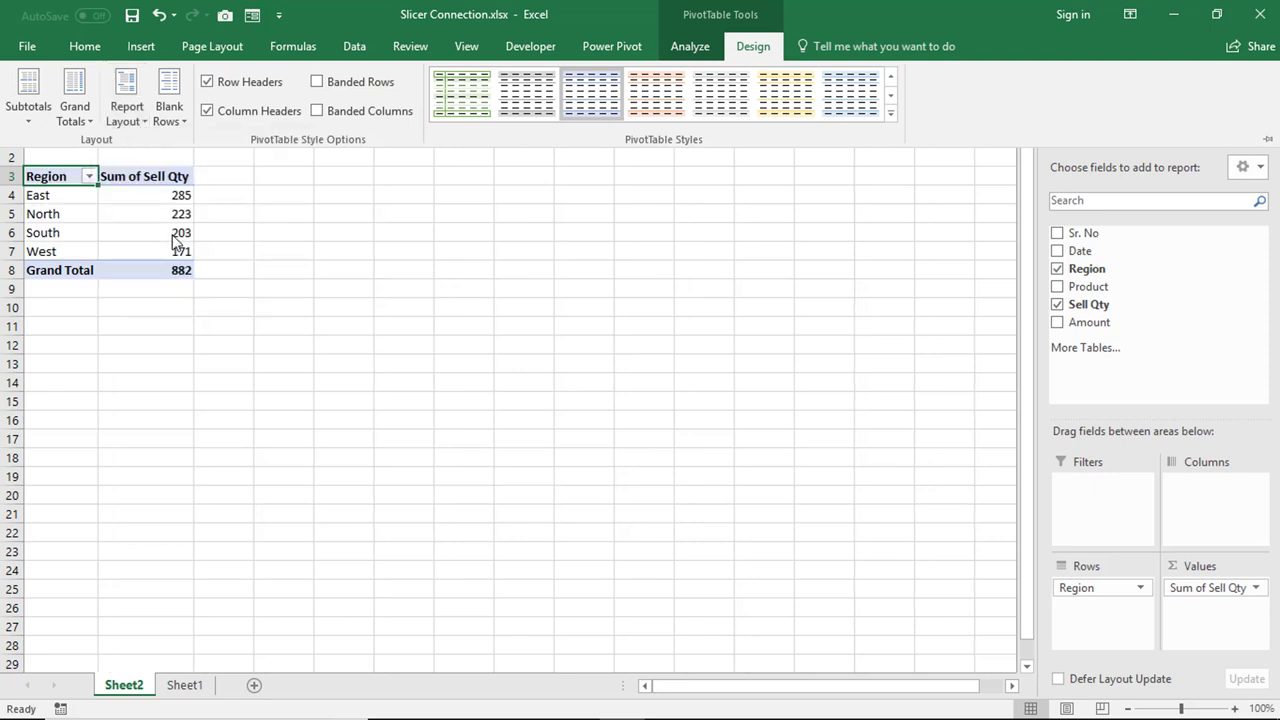
# Apply the PivotTable style with the orange header row from the first row of the Medium group.
pyautogui.click(891, 117)
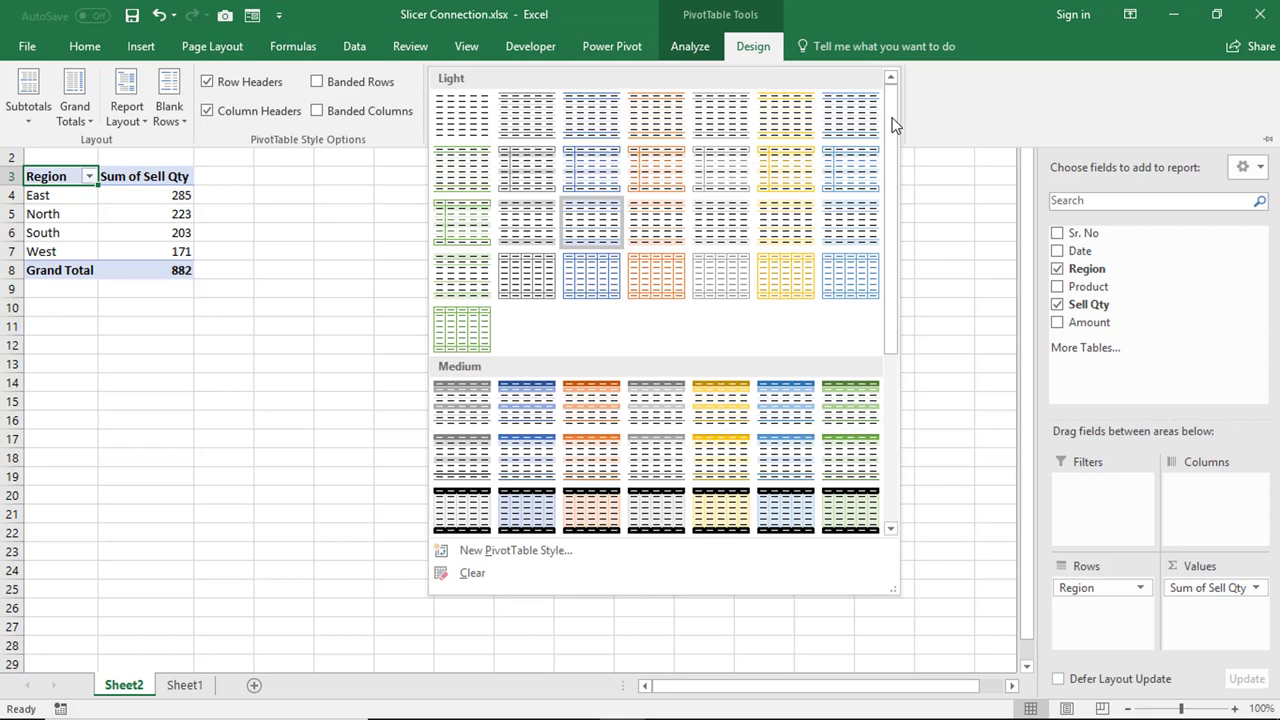
pyautogui.click(585, 397)
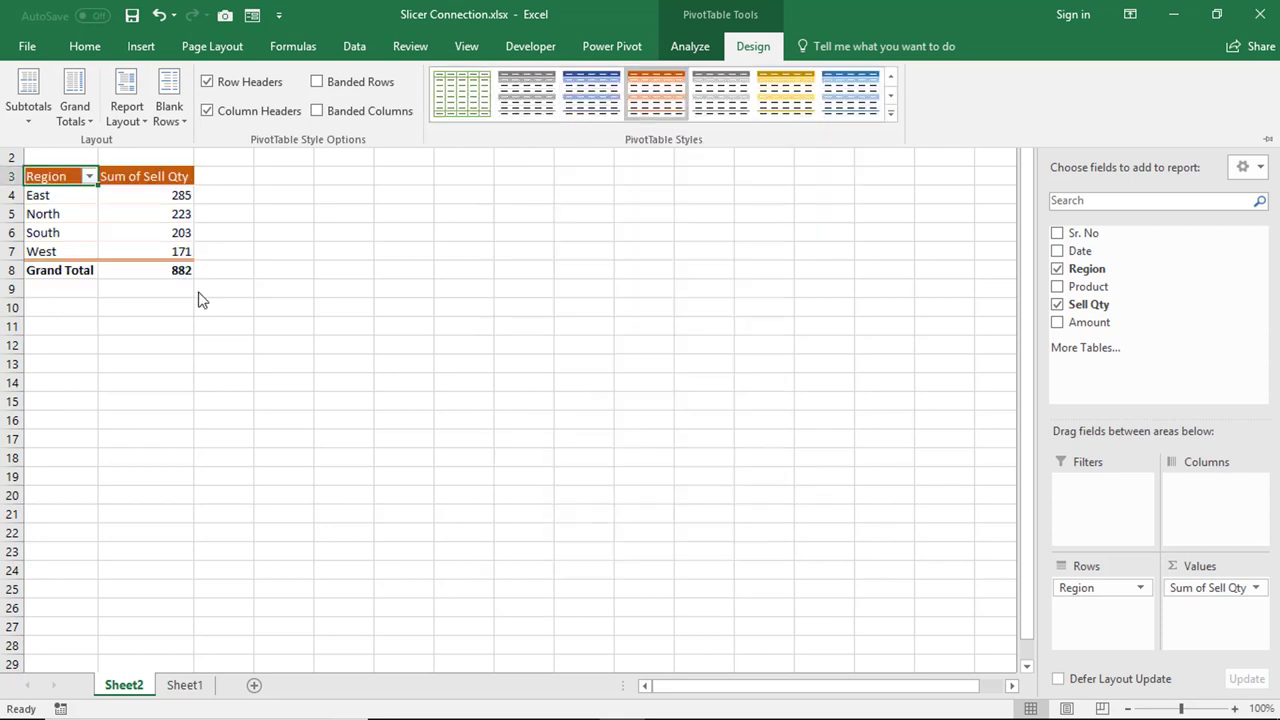
pyautogui.click(140, 250)
pyautogui.click(150, 252)
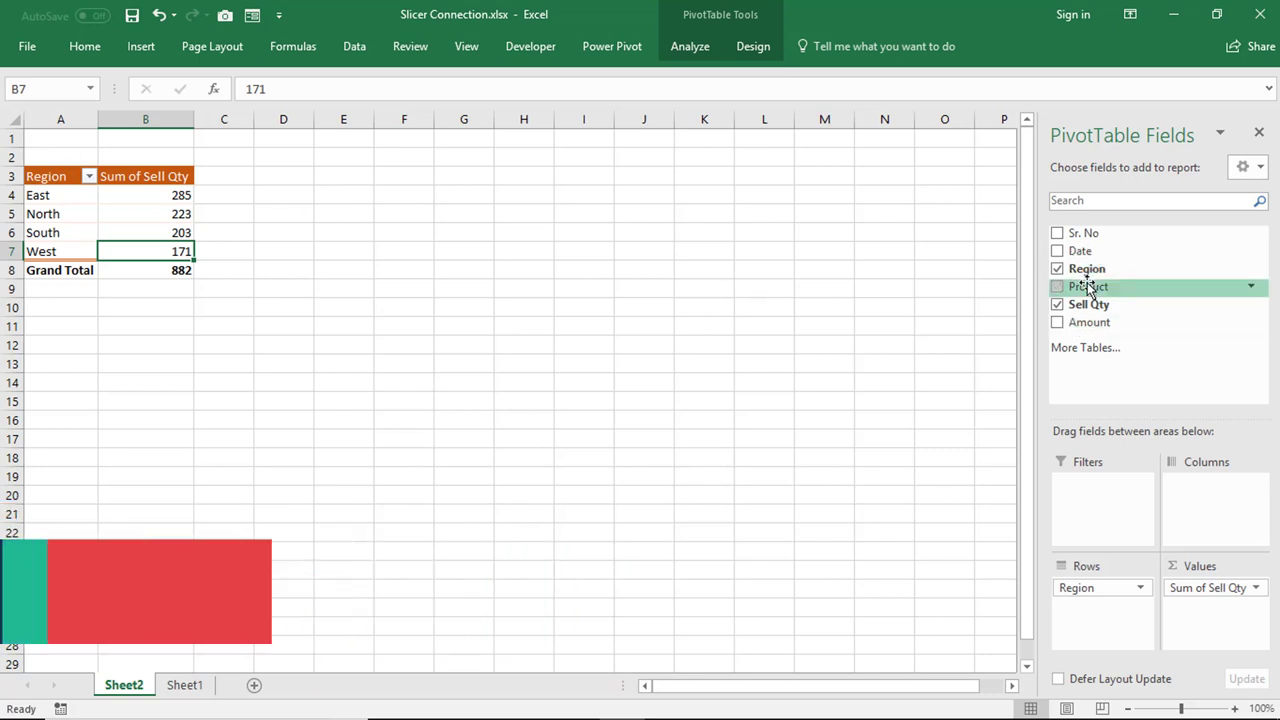
# Add Product as a report filter and filter the PivotTable to Amazon.
pyautogui.moveTo(1088, 287); pyautogui.dragTo(1086, 517)
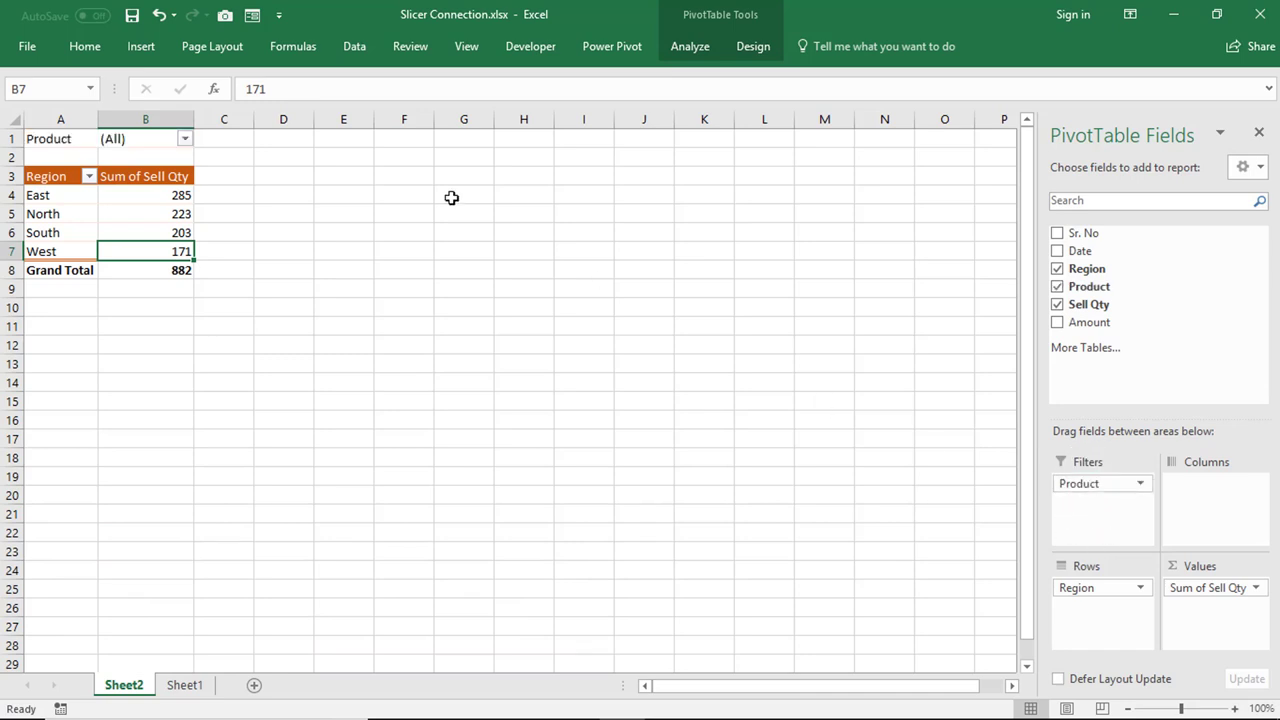
pyautogui.click(185, 140)
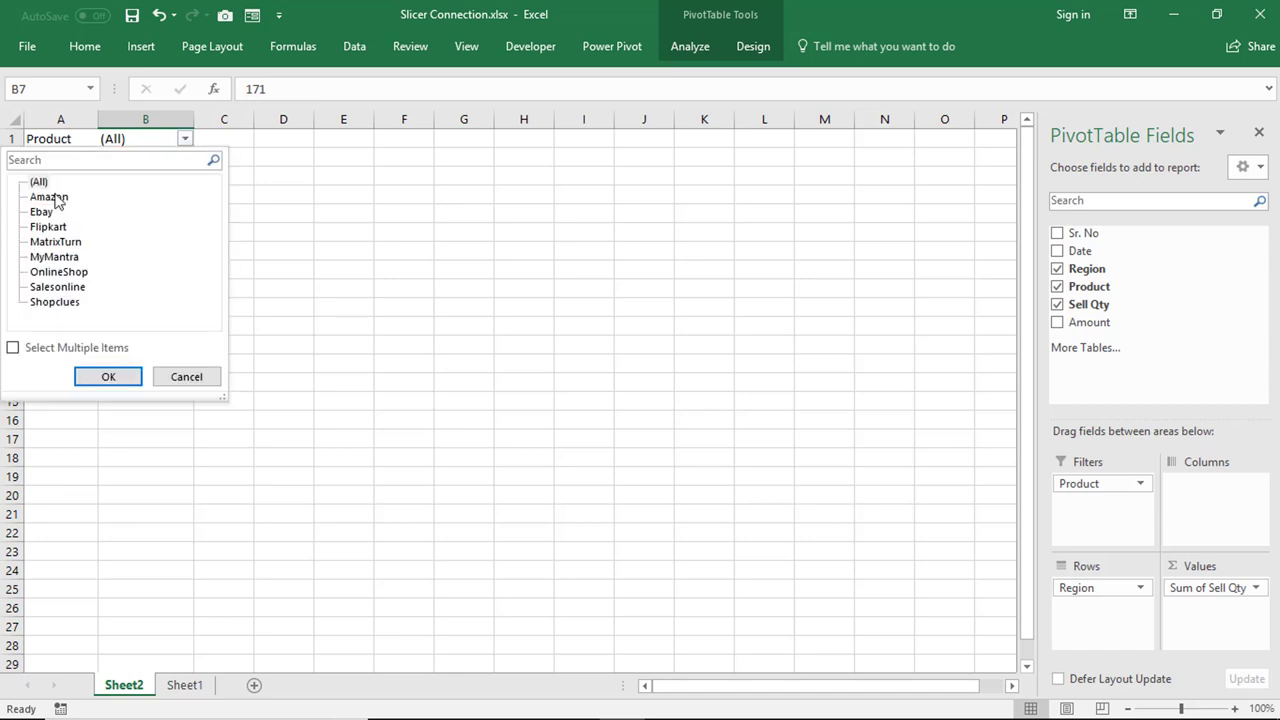
pyautogui.click(50, 197)
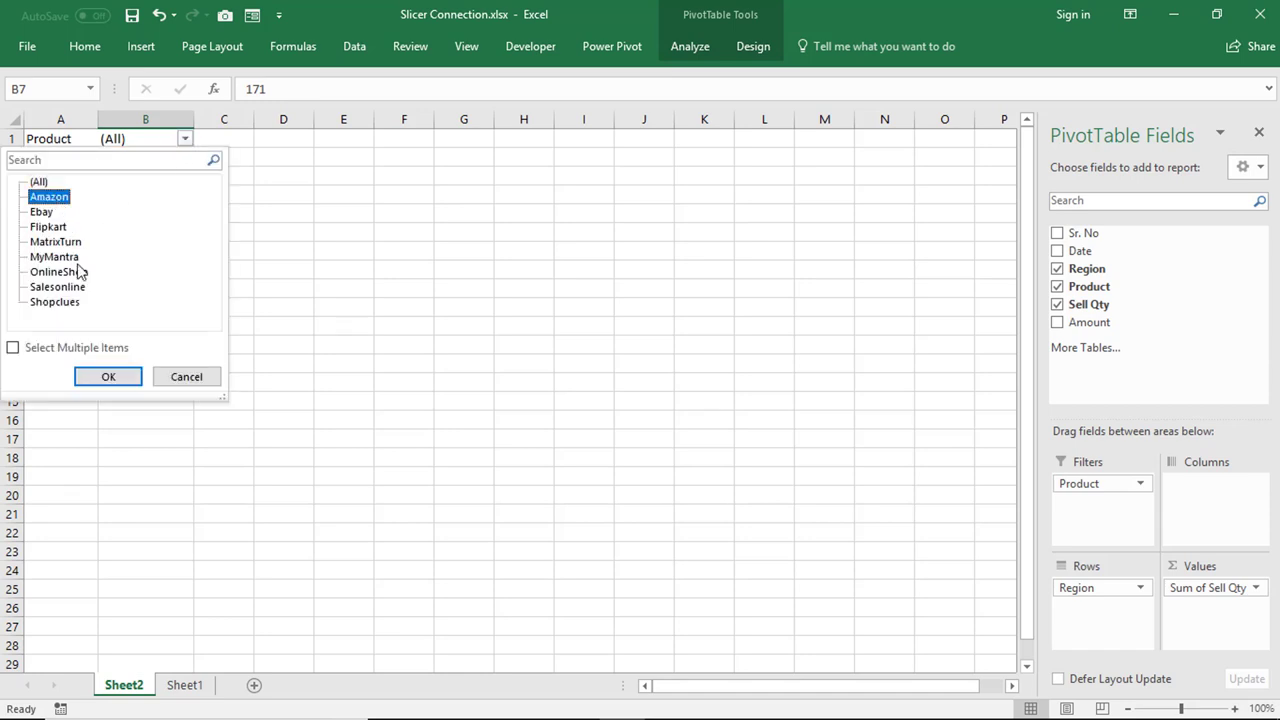
pyautogui.click(108, 377)
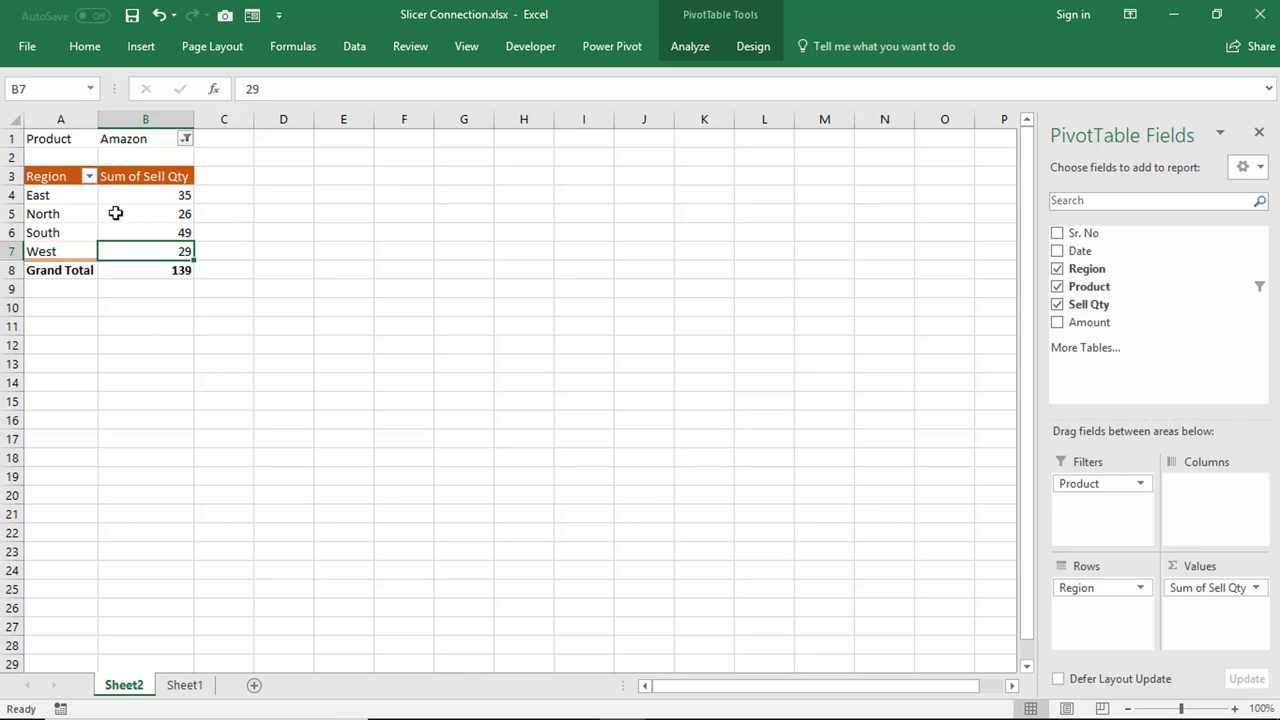
# Reset the Product report filter to (All) and remove Product from the PivotTable's filters.
pyautogui.click(185, 140)
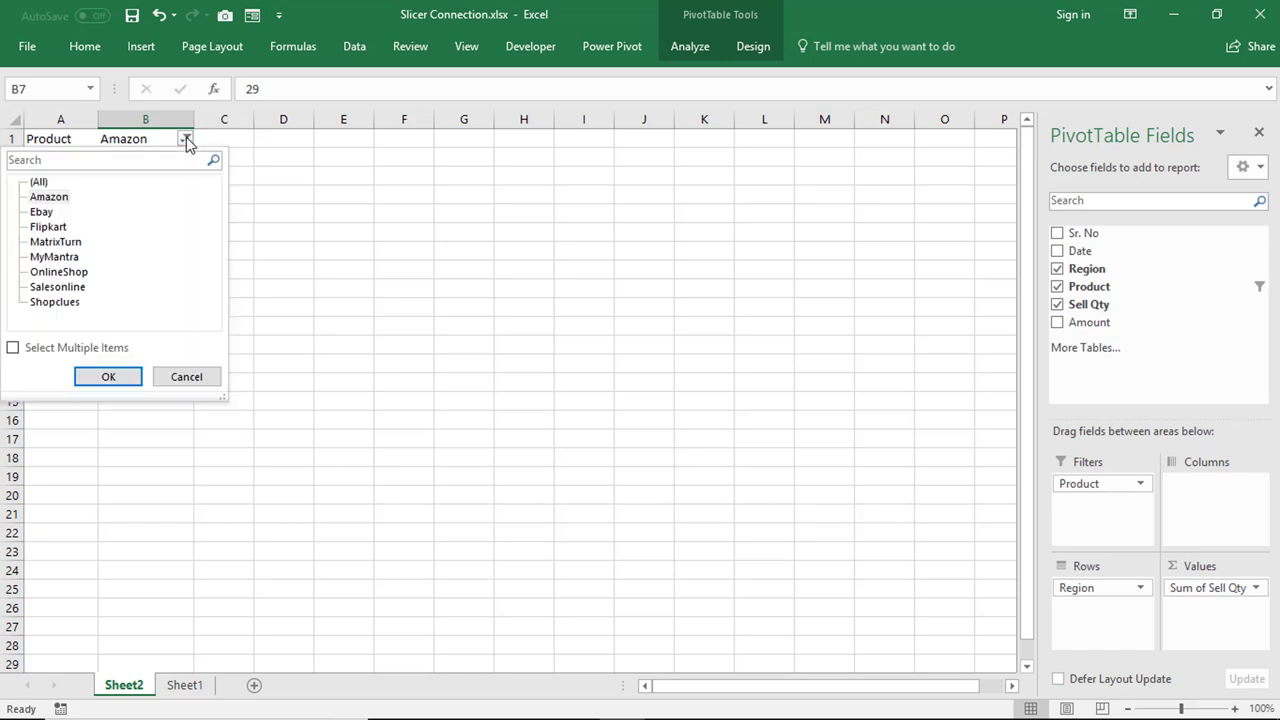
pyautogui.click(40, 183)
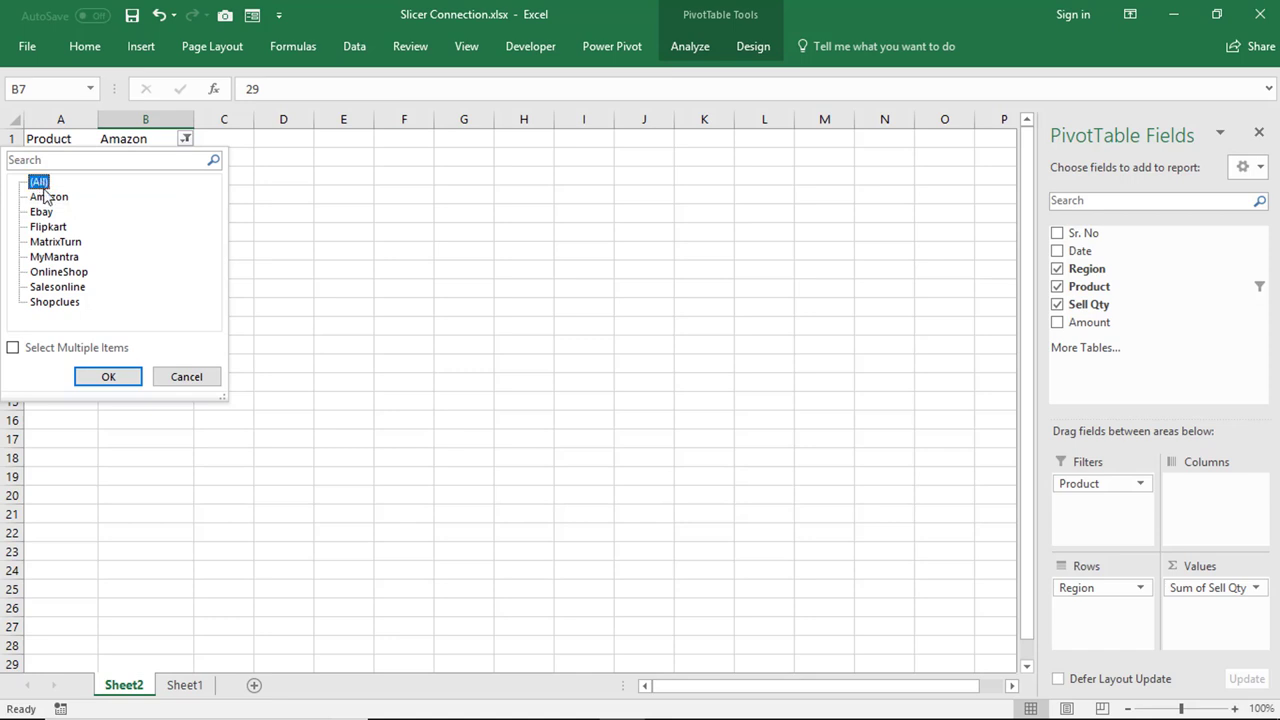
pyautogui.click(107, 377)
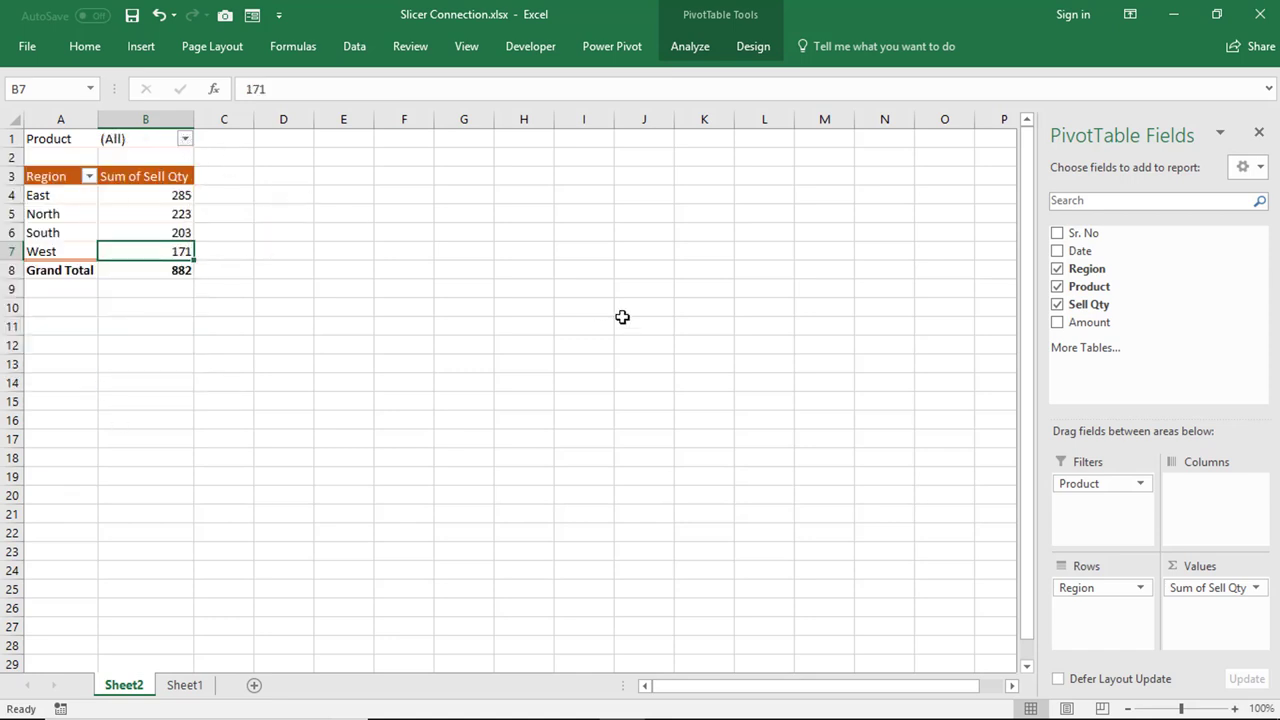
pyautogui.moveTo(1089, 489); pyautogui.dragTo(1095, 290)
pyautogui.click(64, 182)
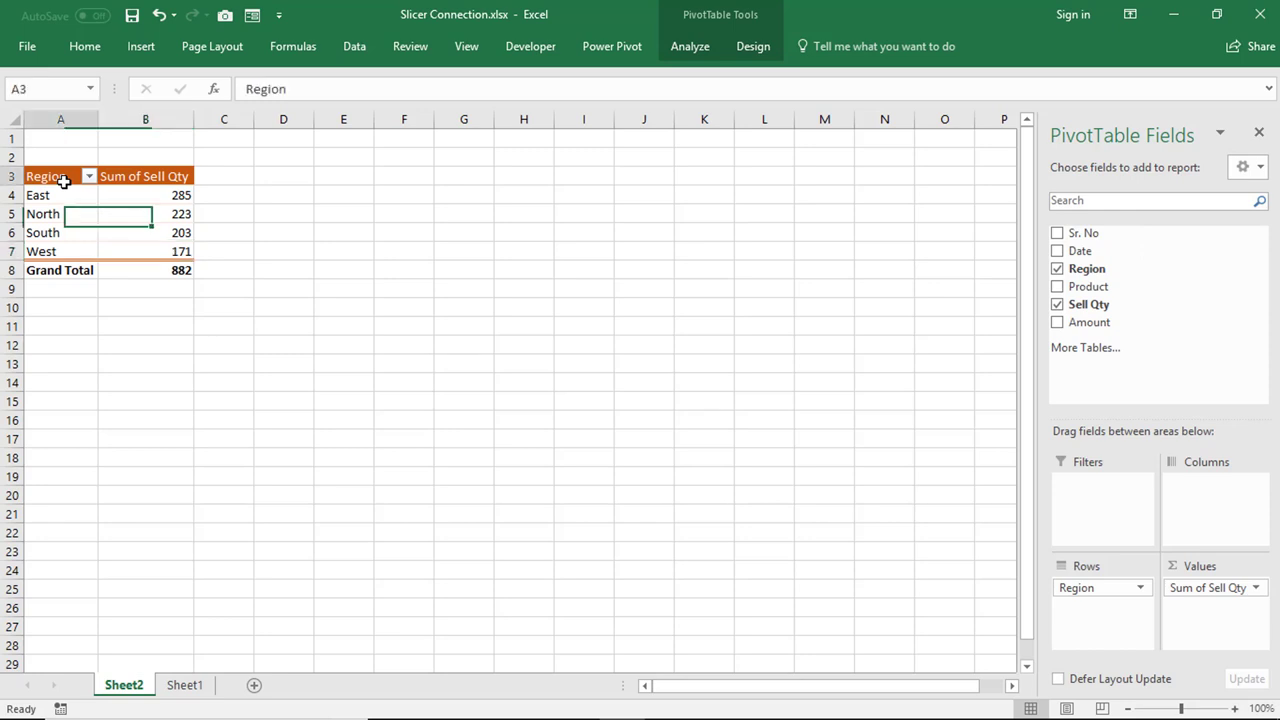
pyautogui.moveTo(64, 182); pyautogui.dragTo(64, 182)
pyautogui.click(70, 187)
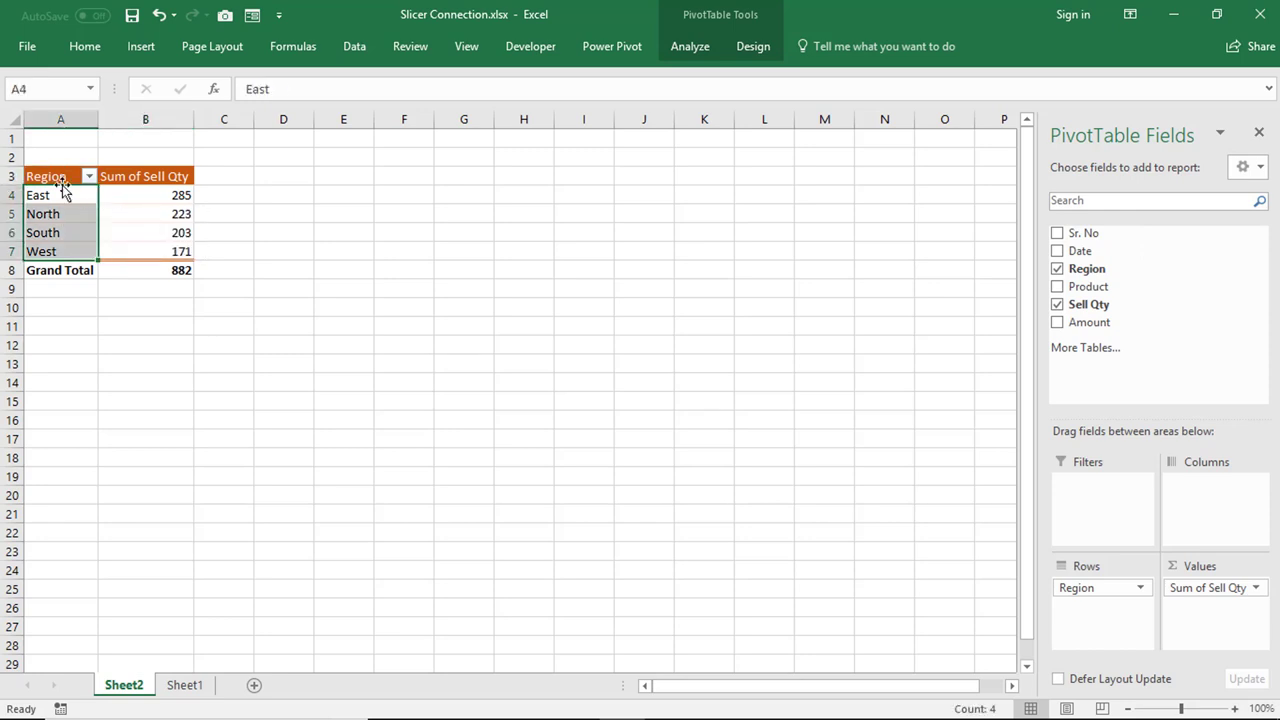
pyautogui.click(58, 178)
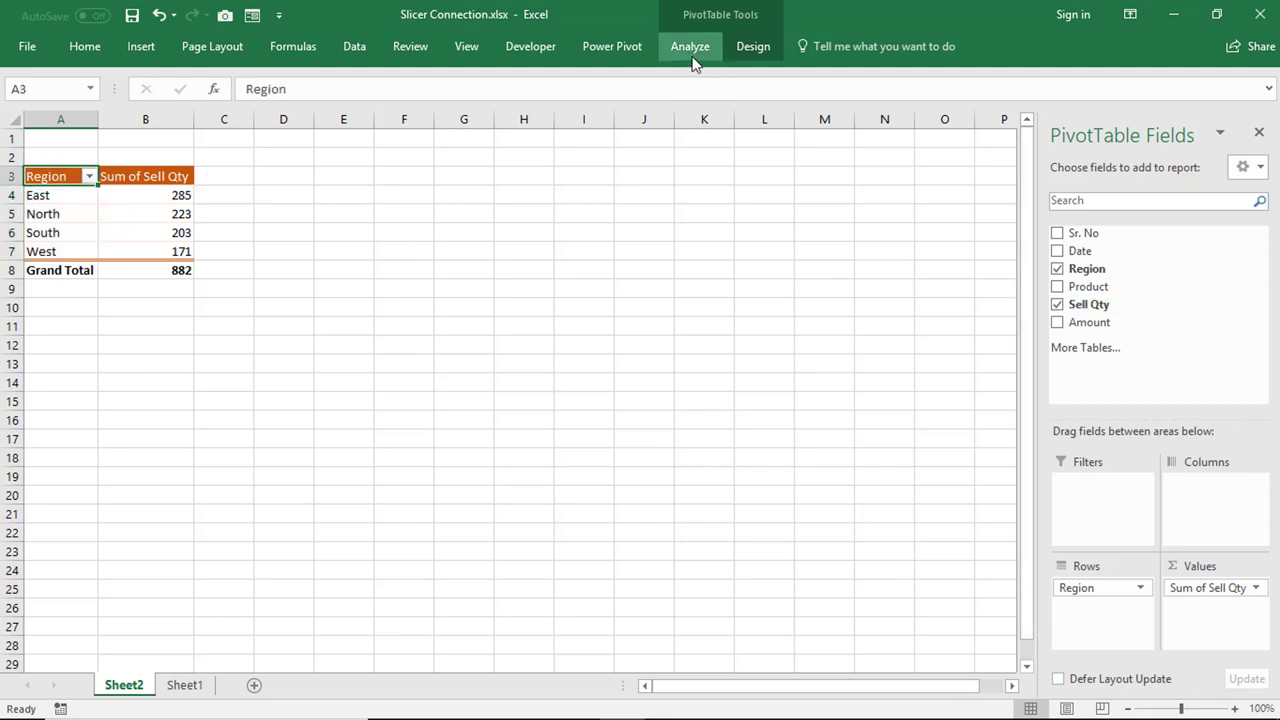
# Insert a Product slicer for the PivotTable and place it beside the report over columns D to F.
pyautogui.click(102, 215)
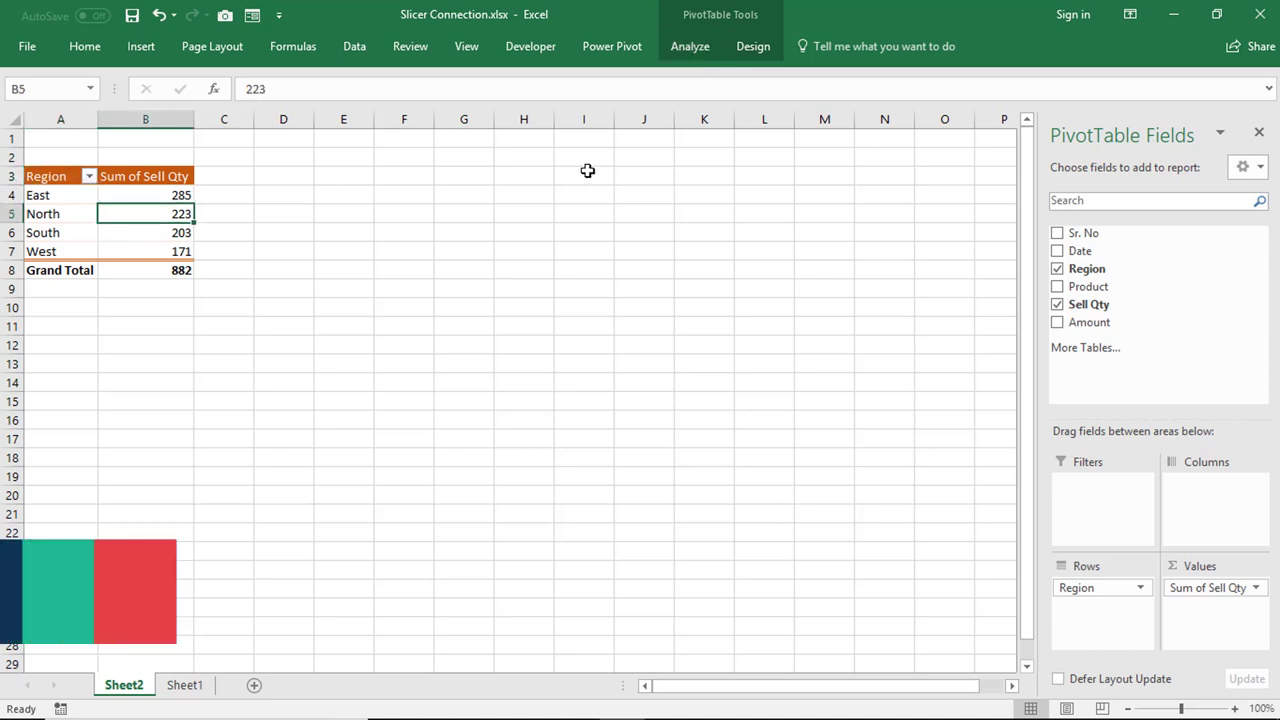
pyautogui.click(690, 50)
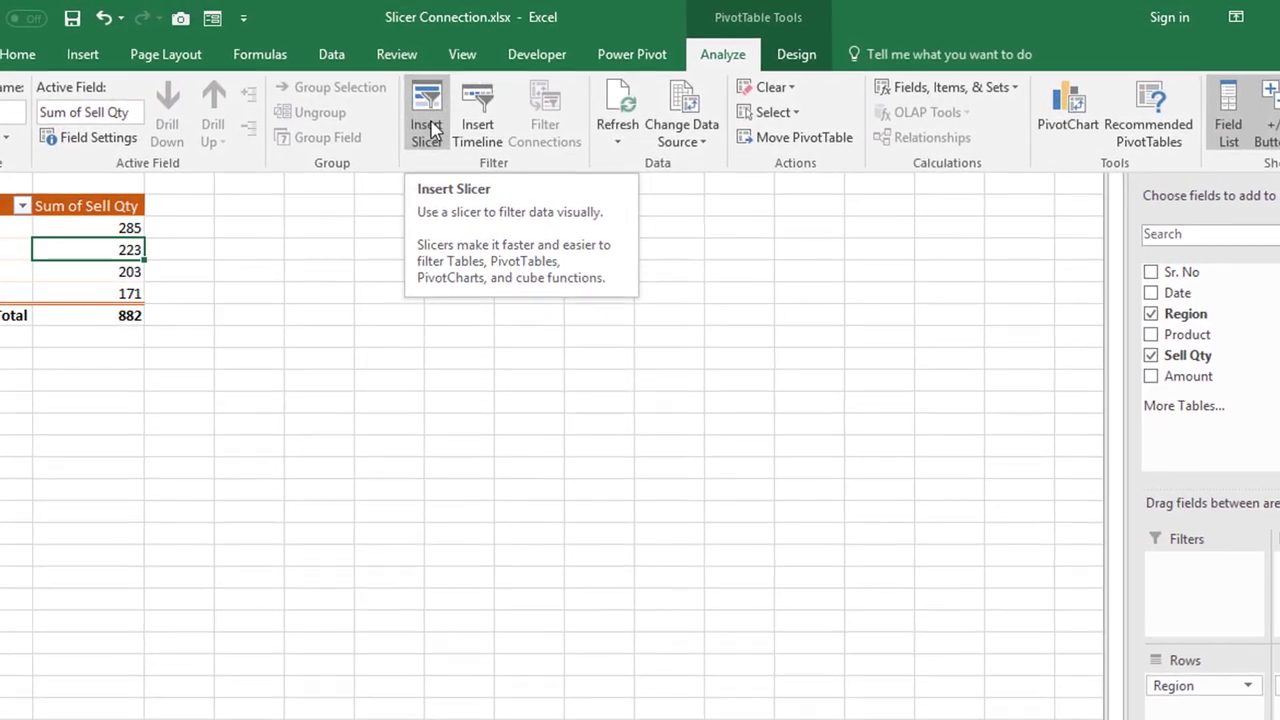
pyautogui.click(431, 118)
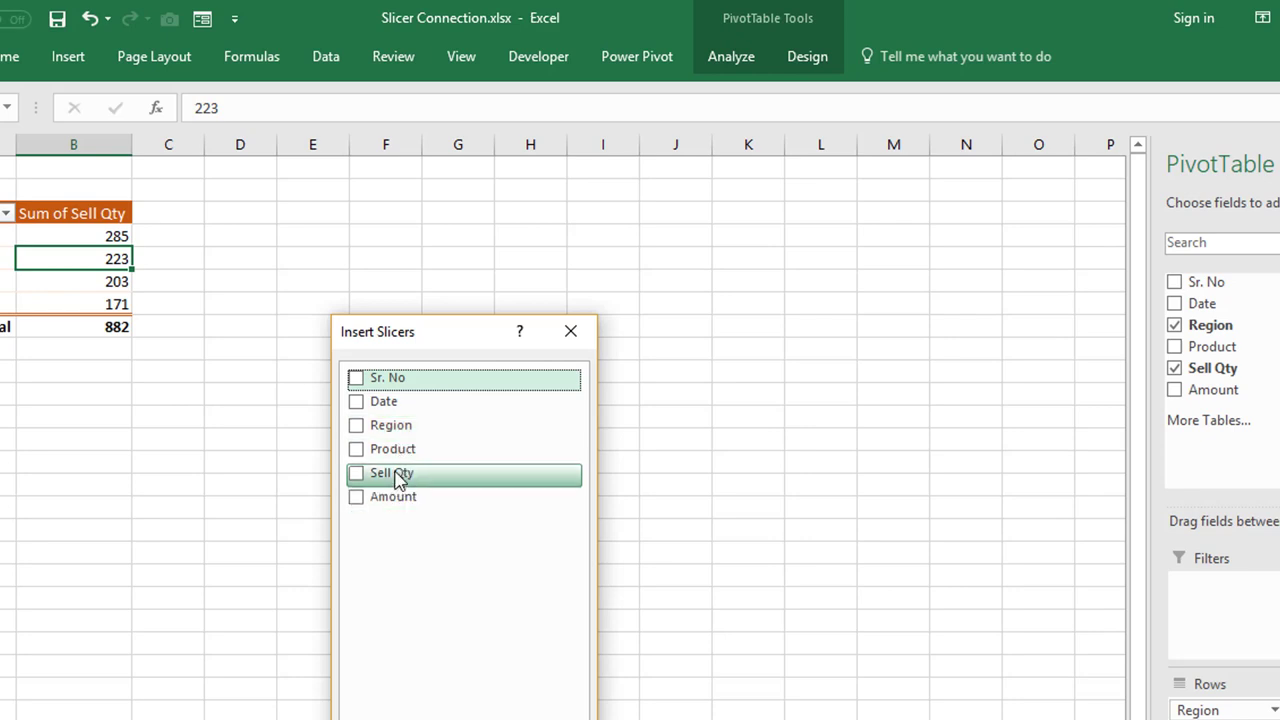
pyautogui.click(358, 451)
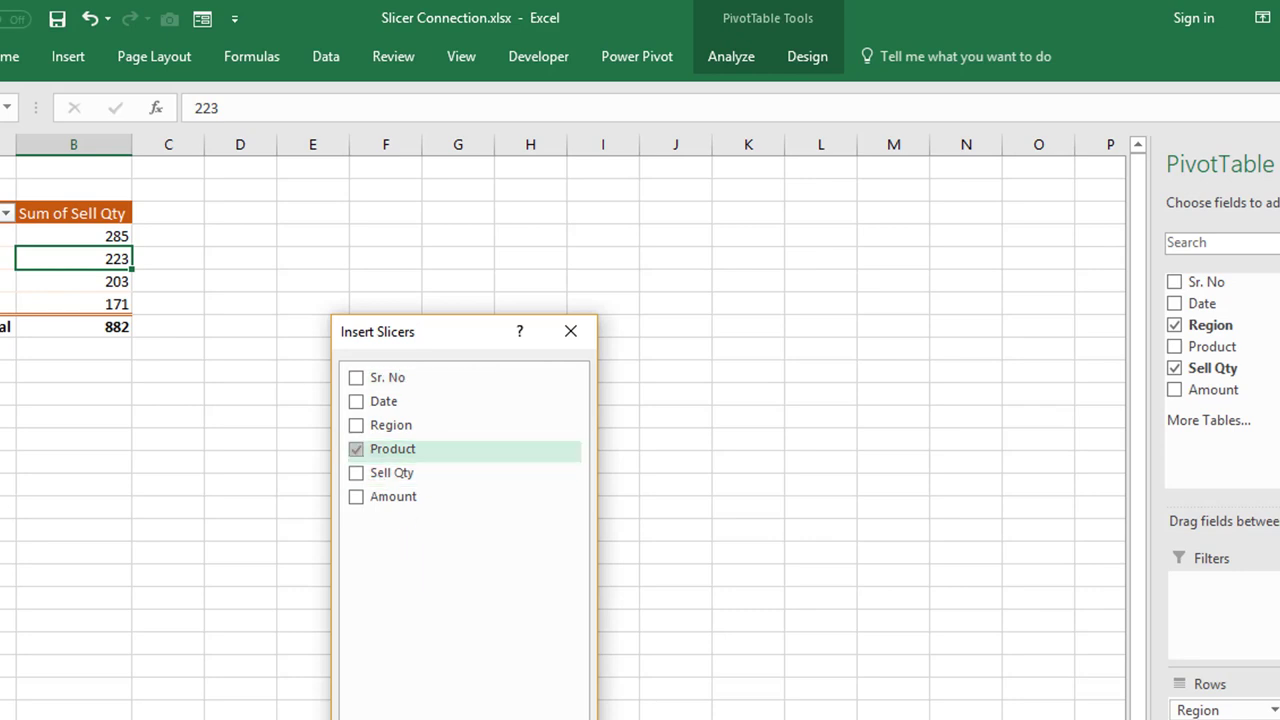
pyautogui.press('Return')
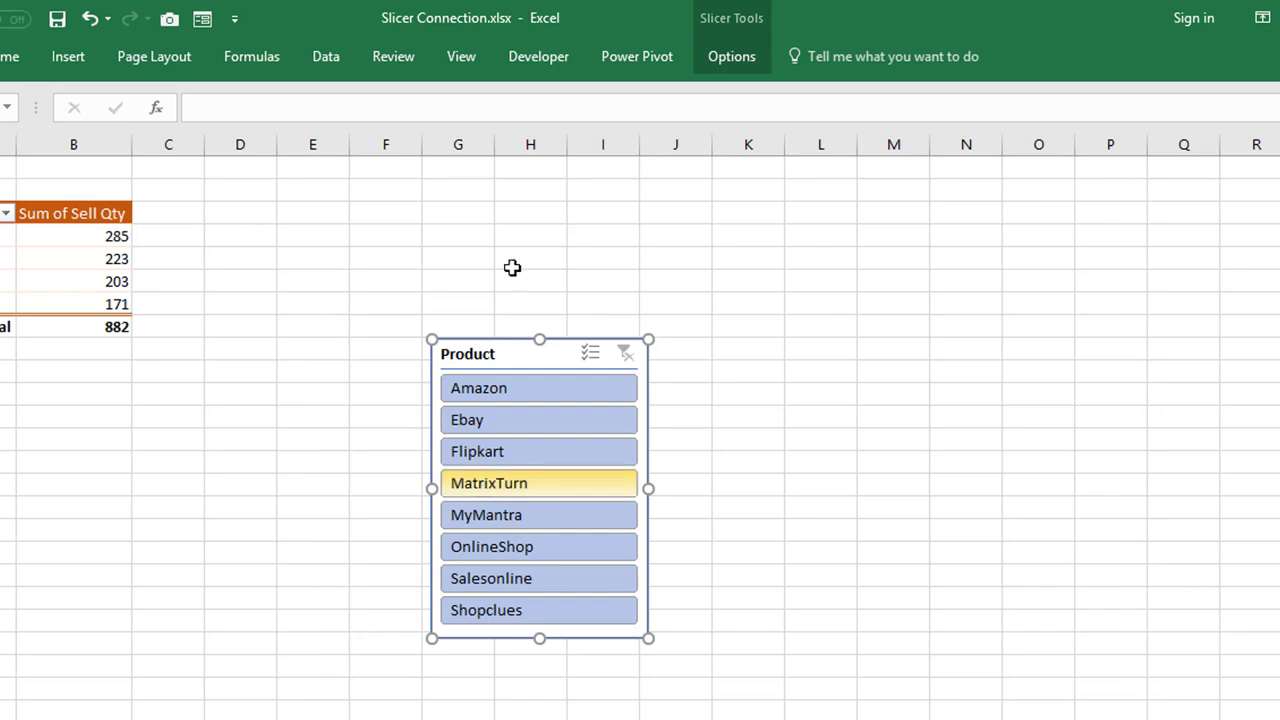
pyautogui.moveTo(509, 350); pyautogui.dragTo(286, 180)
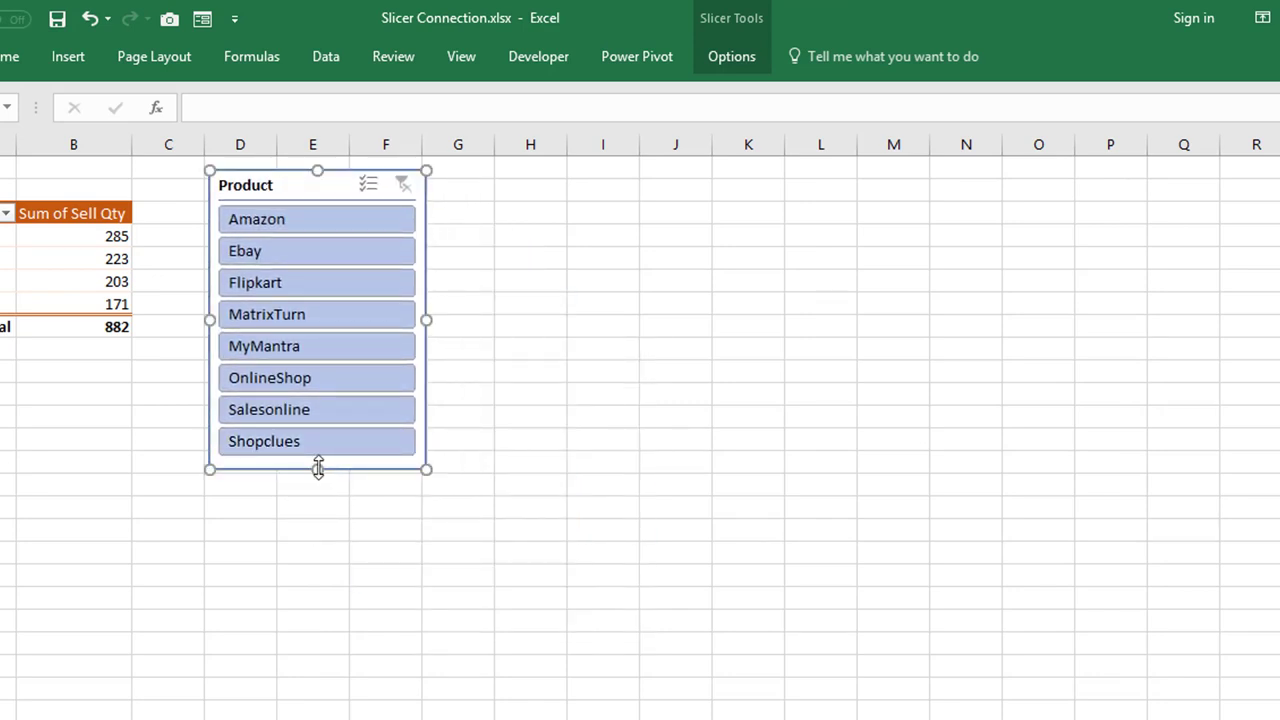
# Filter the PivotTable with the Product slicer by Amazon, then by Ebay, MyMantra and MatrixTurn together, and clear the slicer's filter.
pyautogui.click(338, 226)
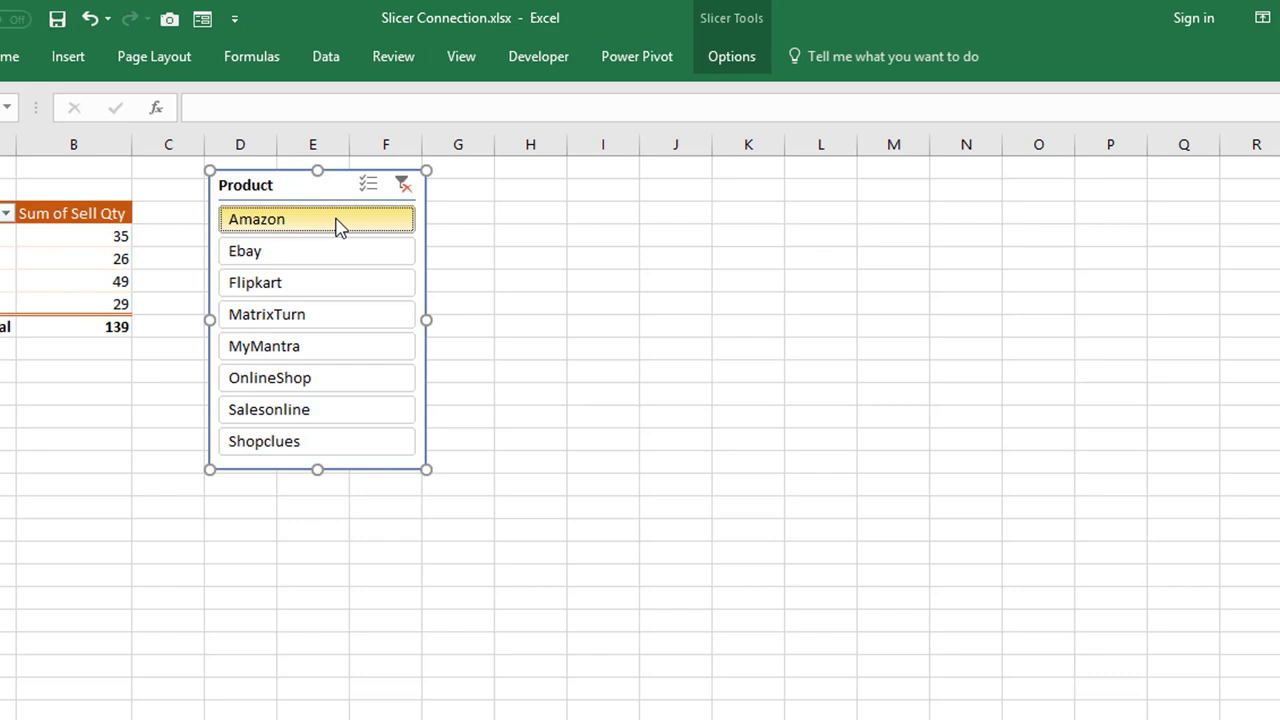
pyautogui.click(338, 253)
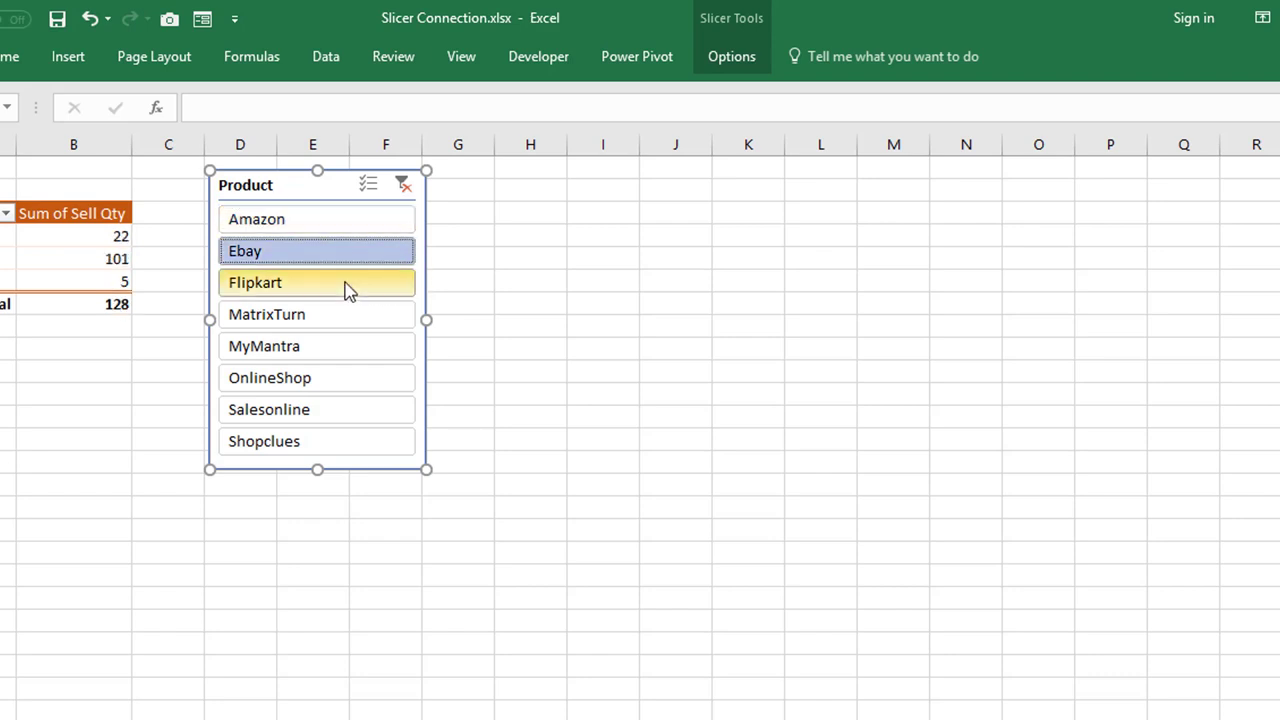
pyautogui.keyDown('ctrl'); pyautogui.click(325, 350); pyautogui.keyUp('ctrl')
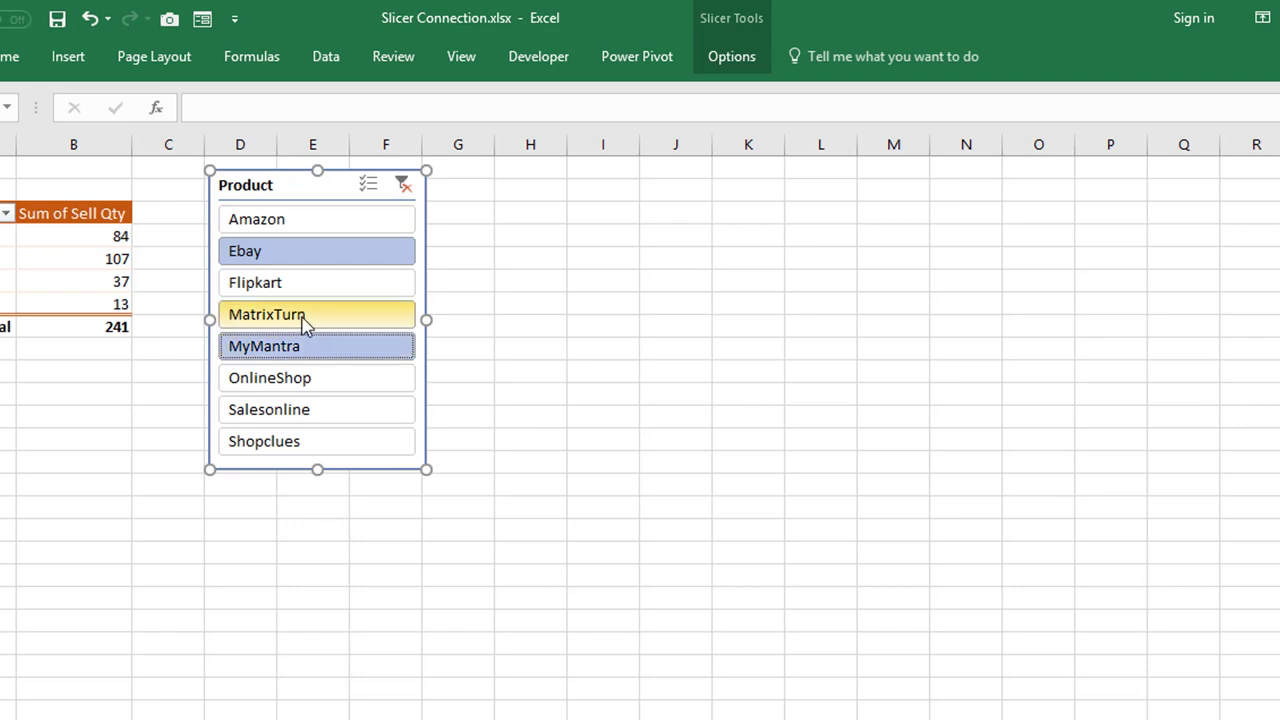
pyautogui.keyDown('ctrl'); pyautogui.click(304, 320); pyautogui.keyUp('ctrl')
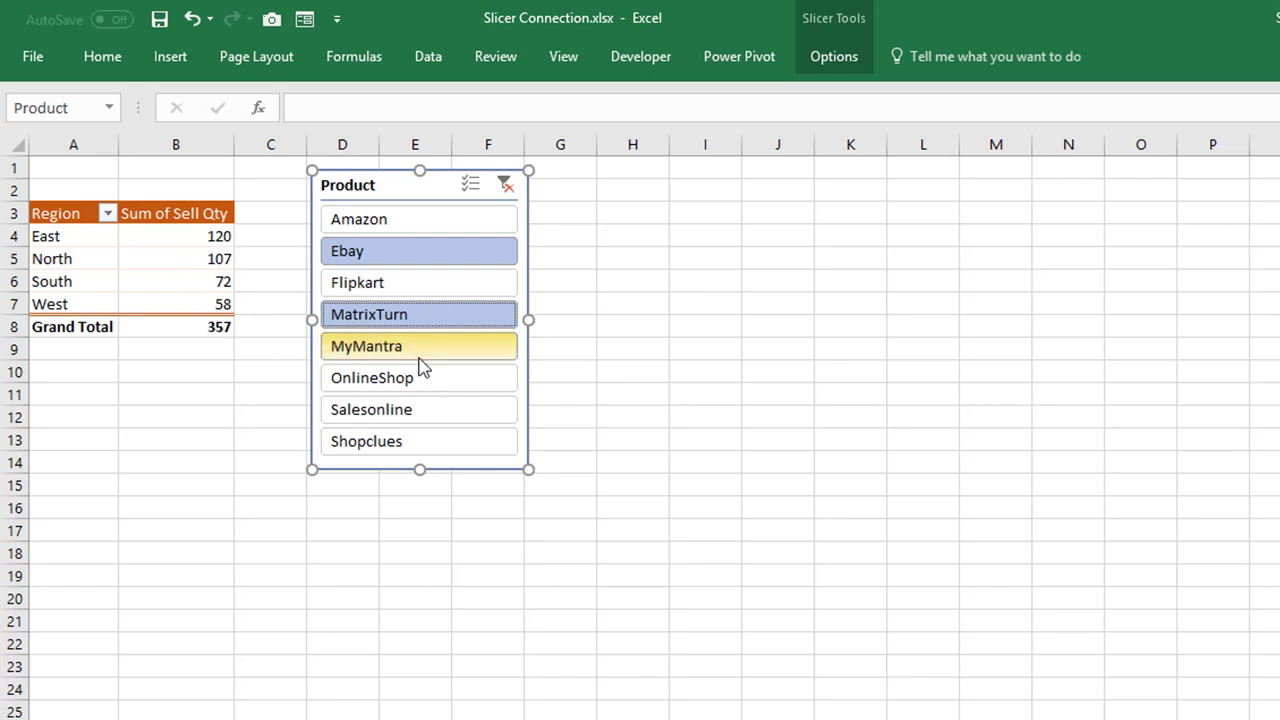
pyautogui.click(505, 186)
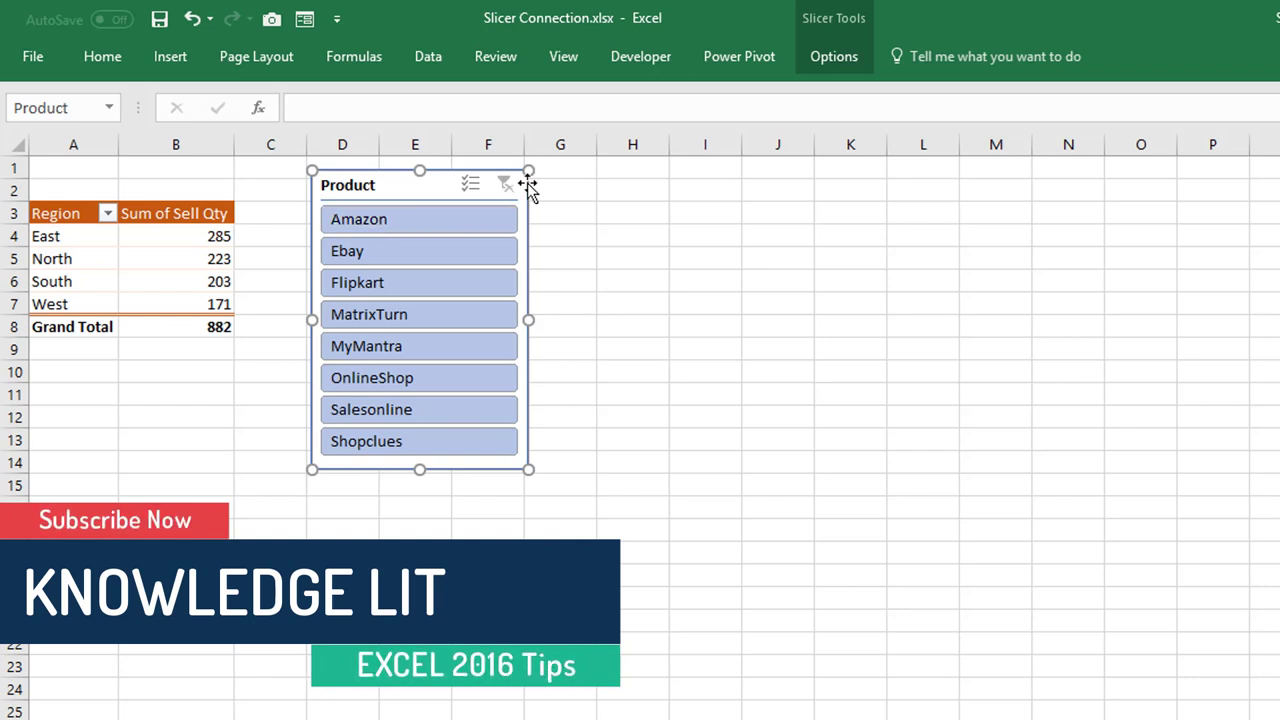
# Set the Product slicer to sort its items Descending (Z to A) and turn off its header display.
pyautogui.rightClick(390, 187)
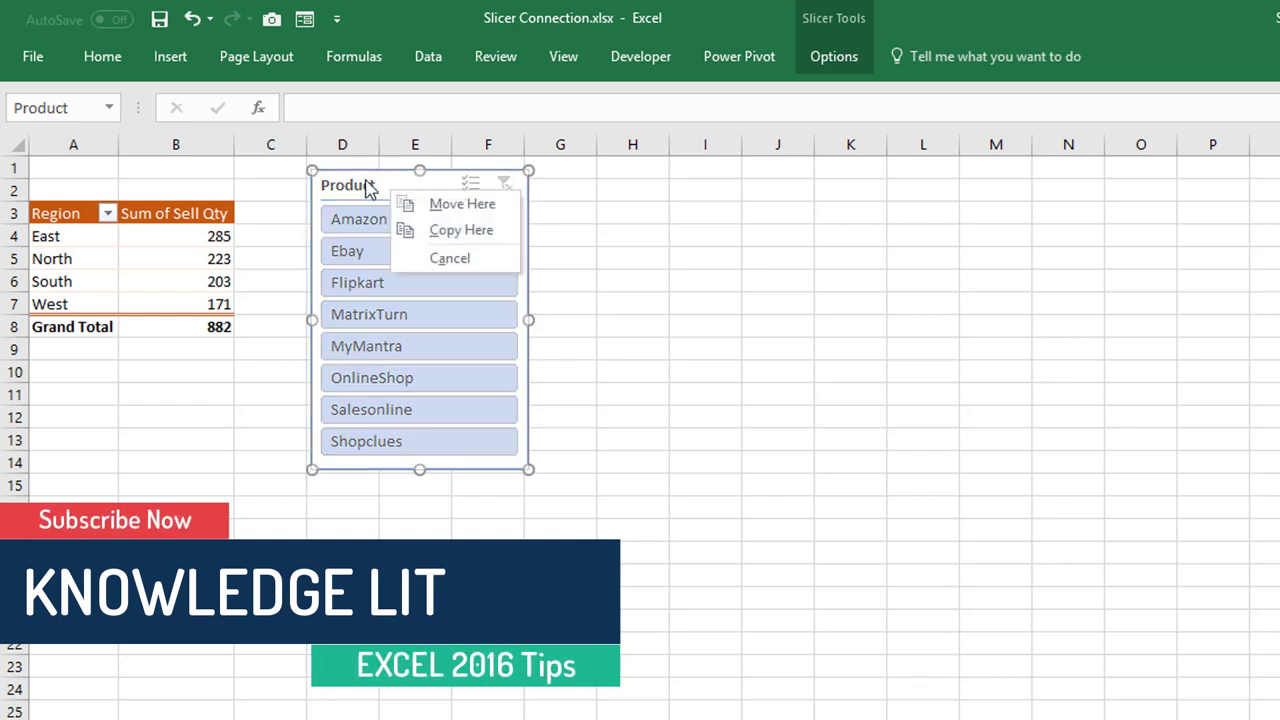
pyautogui.click(365, 183)
pyautogui.rightClick(365, 182)
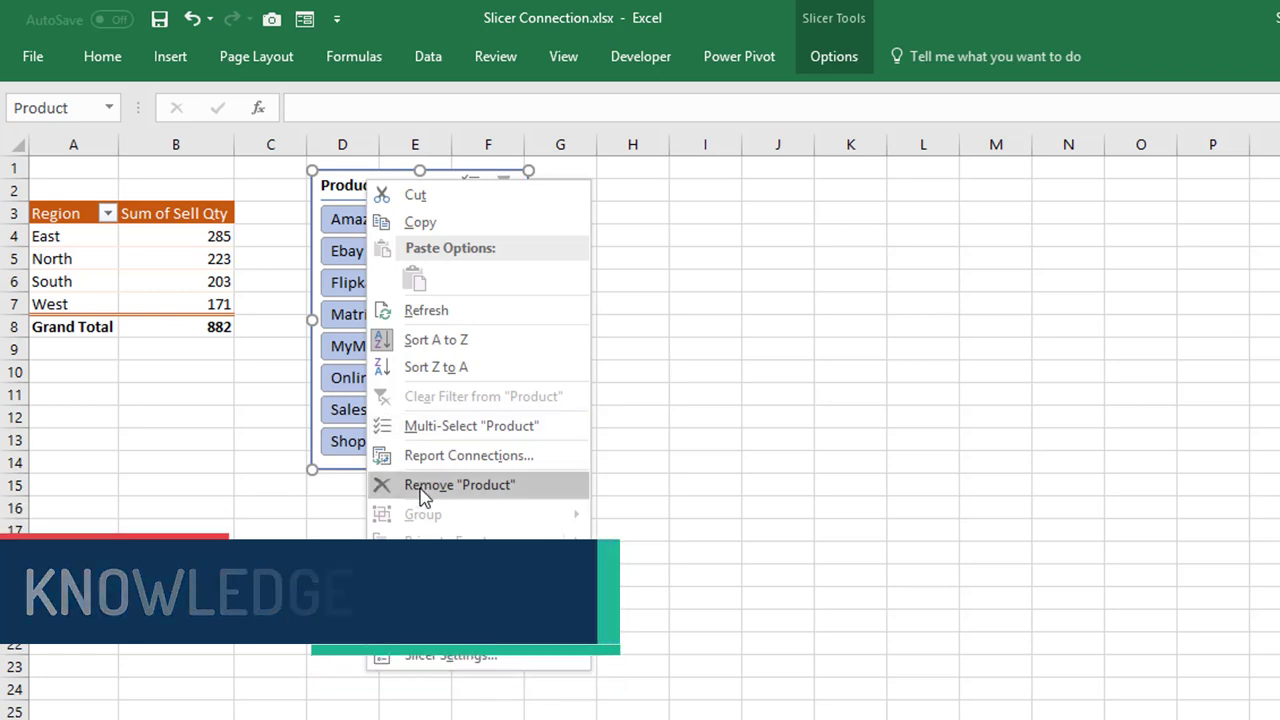
pyautogui.click(457, 657)
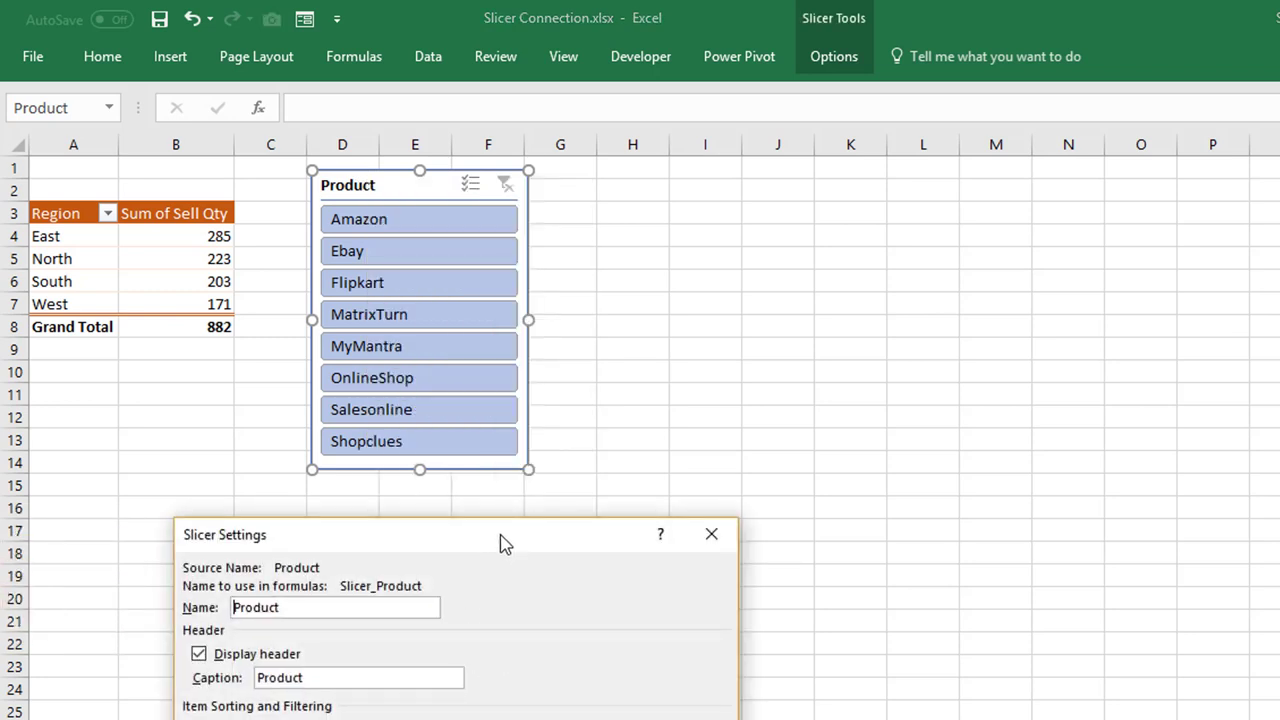
pyautogui.moveTo(505, 543); pyautogui.dragTo(876, 386)
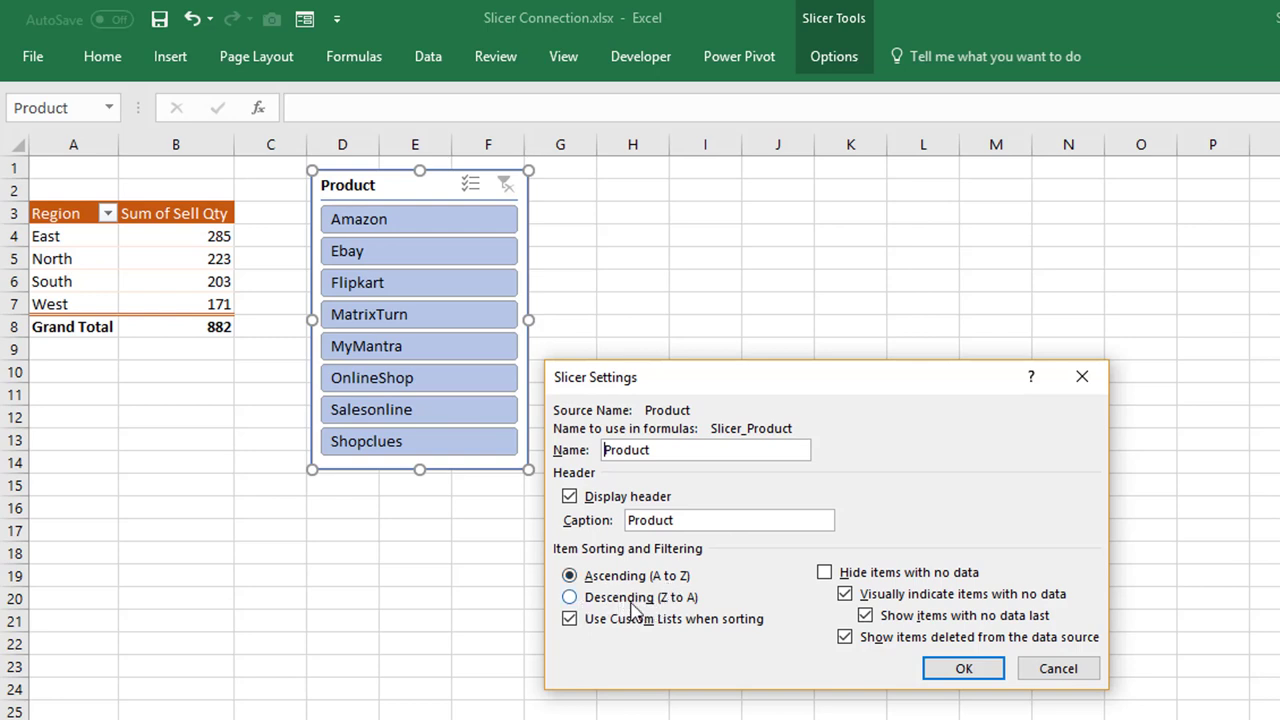
pyautogui.click(594, 605)
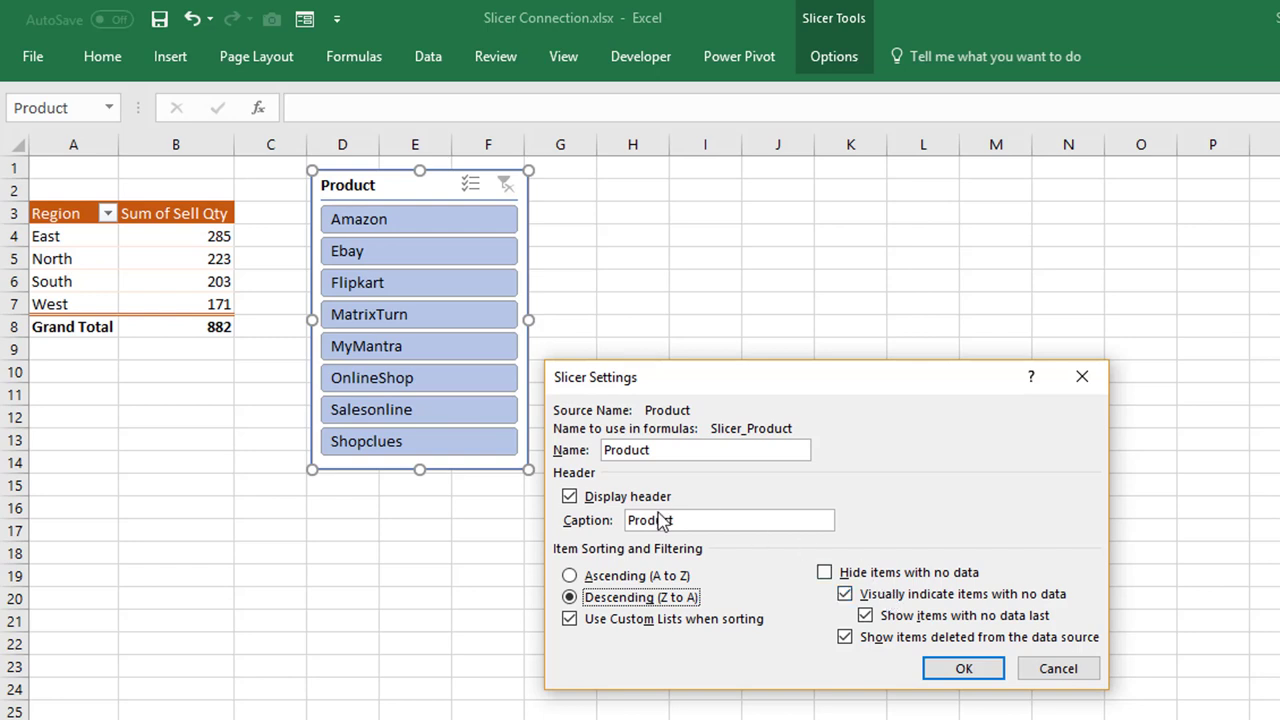
pyautogui.click(570, 497)
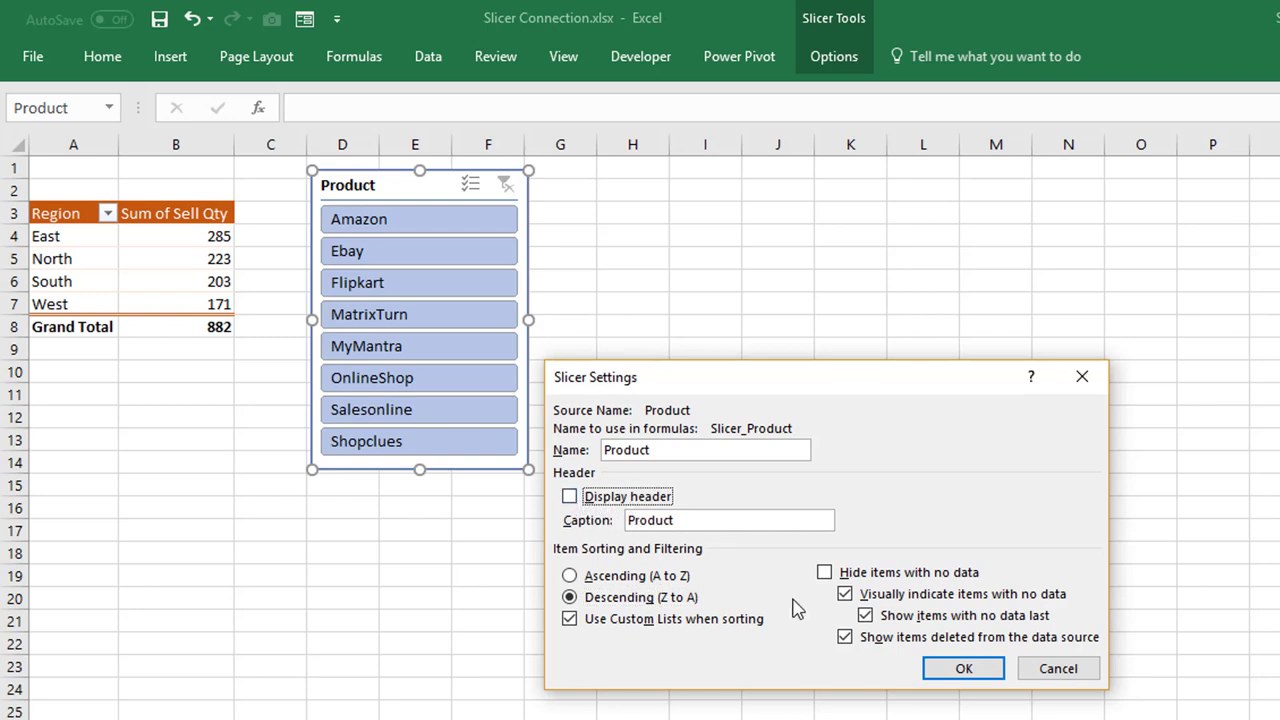
pyautogui.click(962, 670)
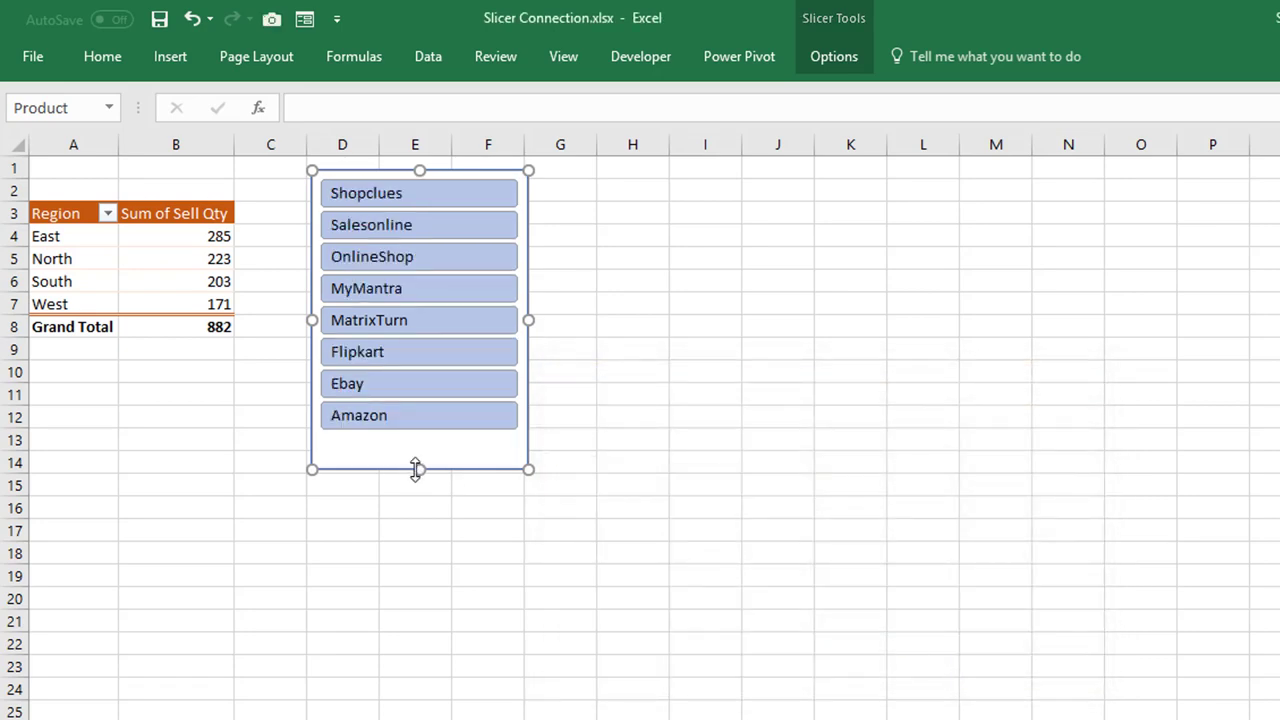
# Shorten the Product slicer to end just below its last item and filter the PivotTable to OnlineShop.
pyautogui.moveTo(417, 469); pyautogui.dragTo(414, 441)
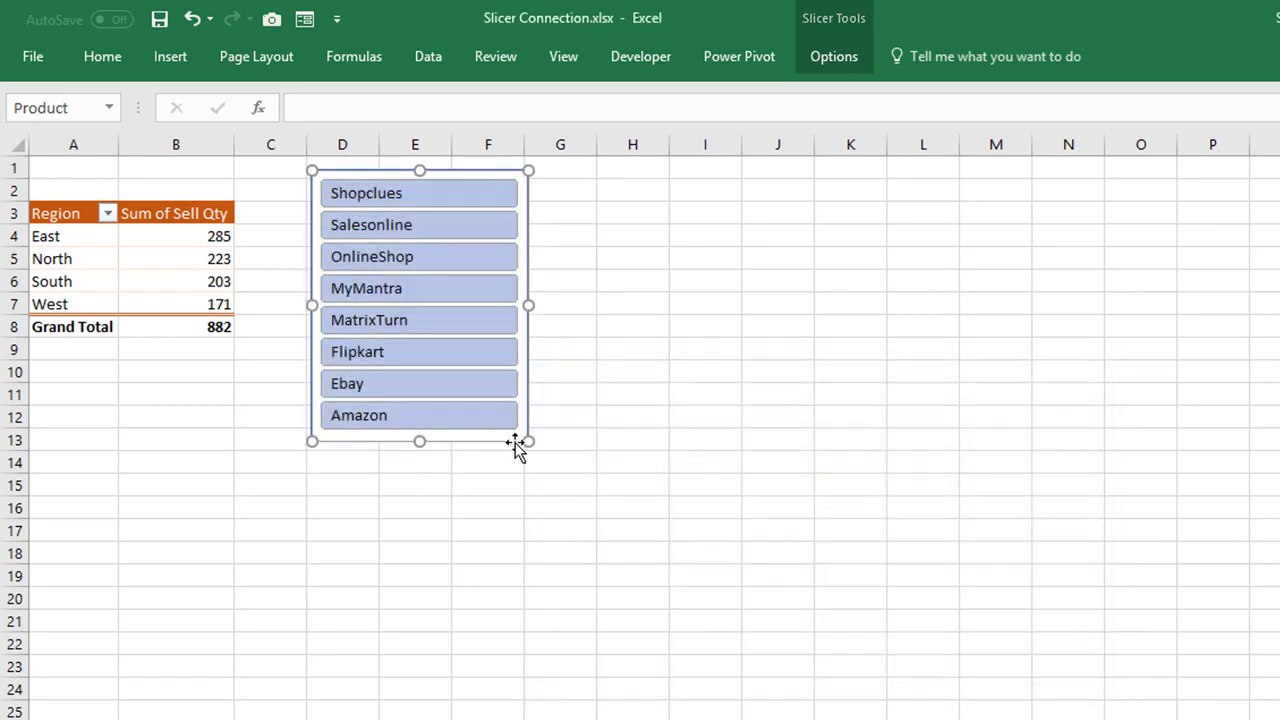
pyautogui.click(620, 417)
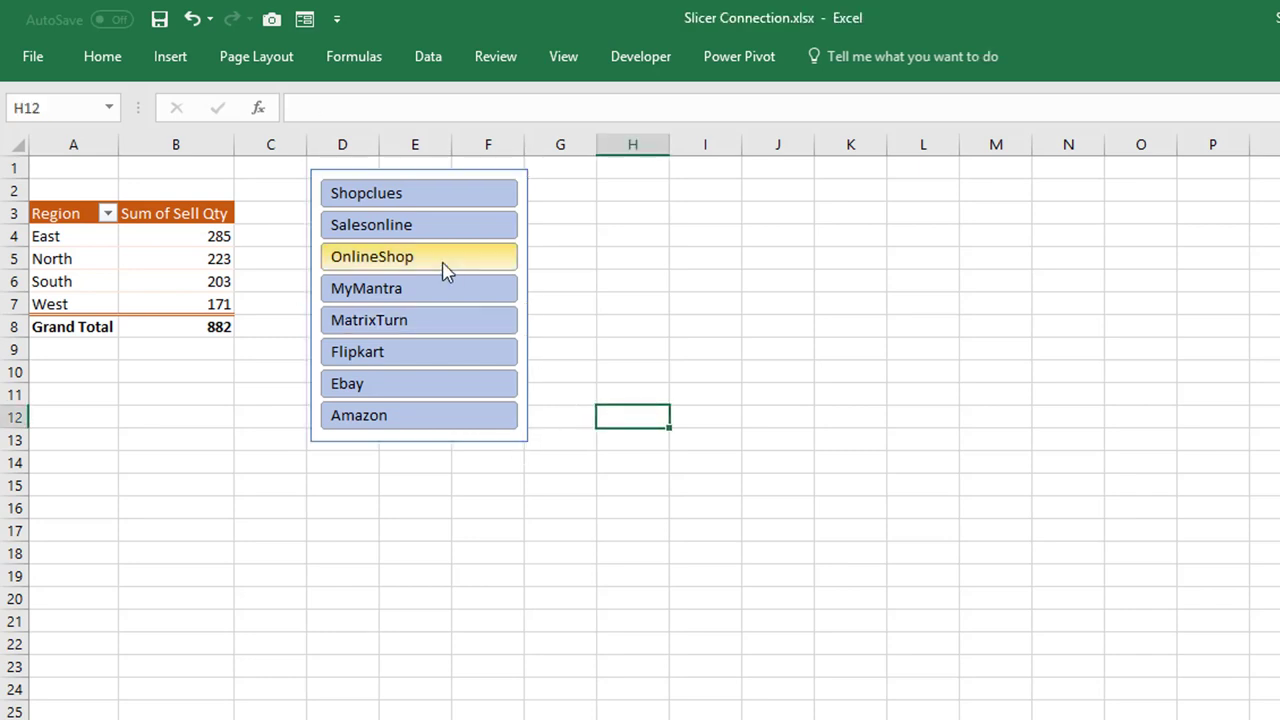
pyautogui.click(397, 204)
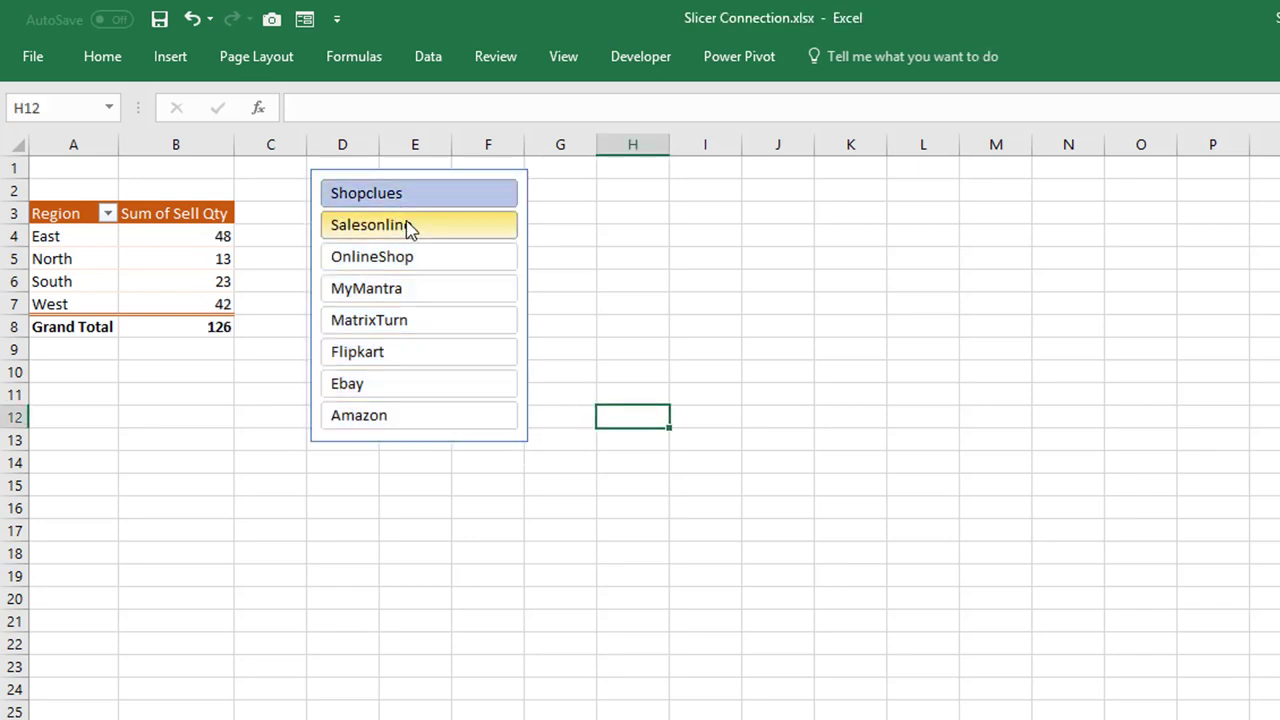
pyautogui.click(410, 228)
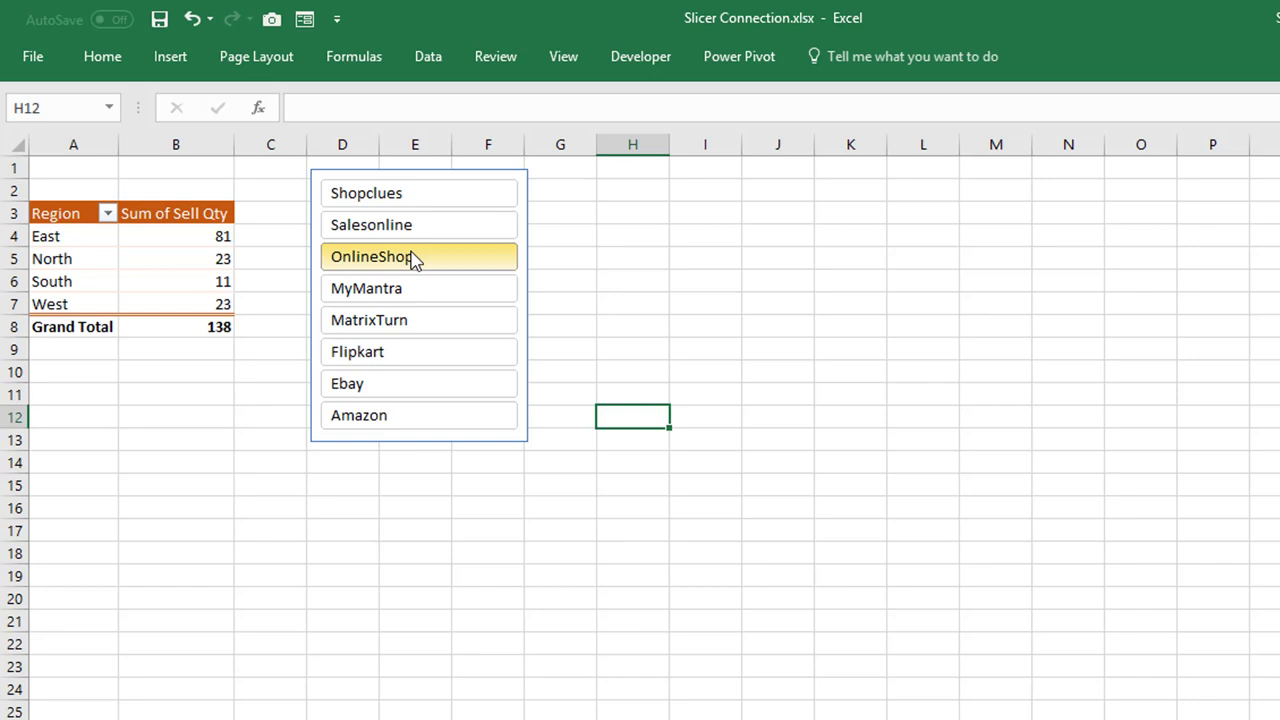
# Apply the orange slicer style from the Dark group to the Product slicer.
pyautogui.click(422, 180)
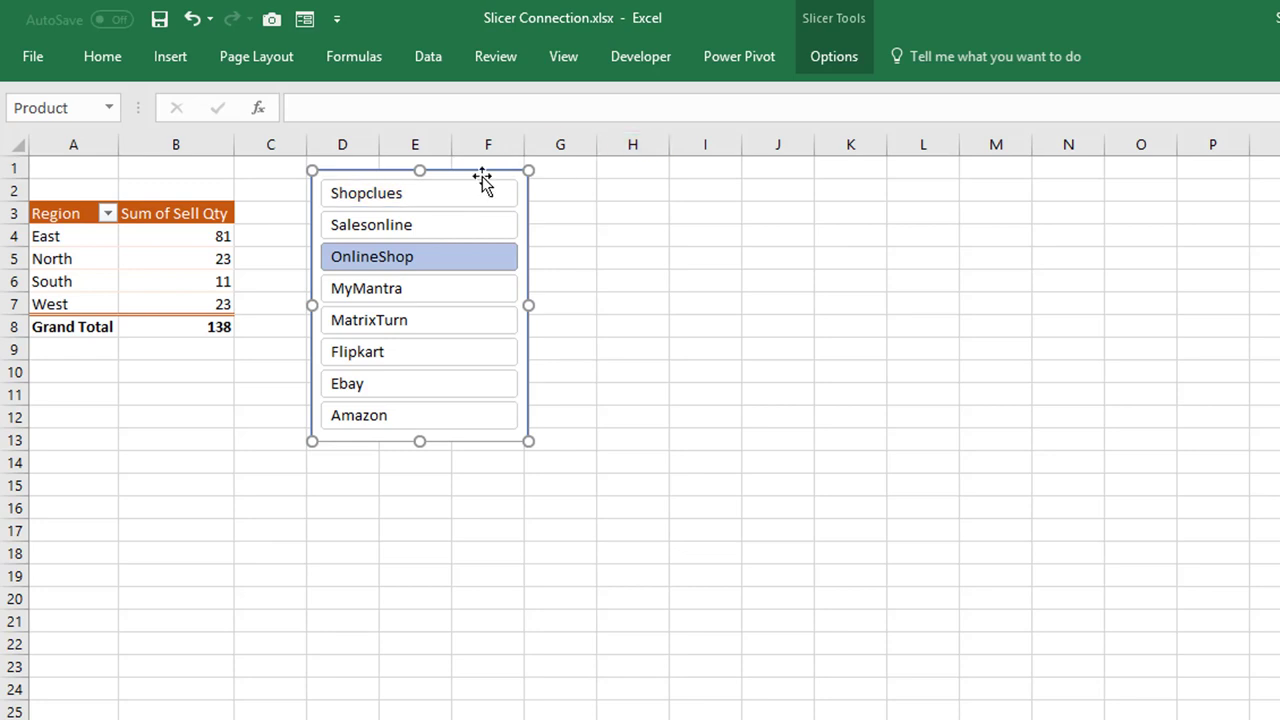
pyautogui.click(846, 62)
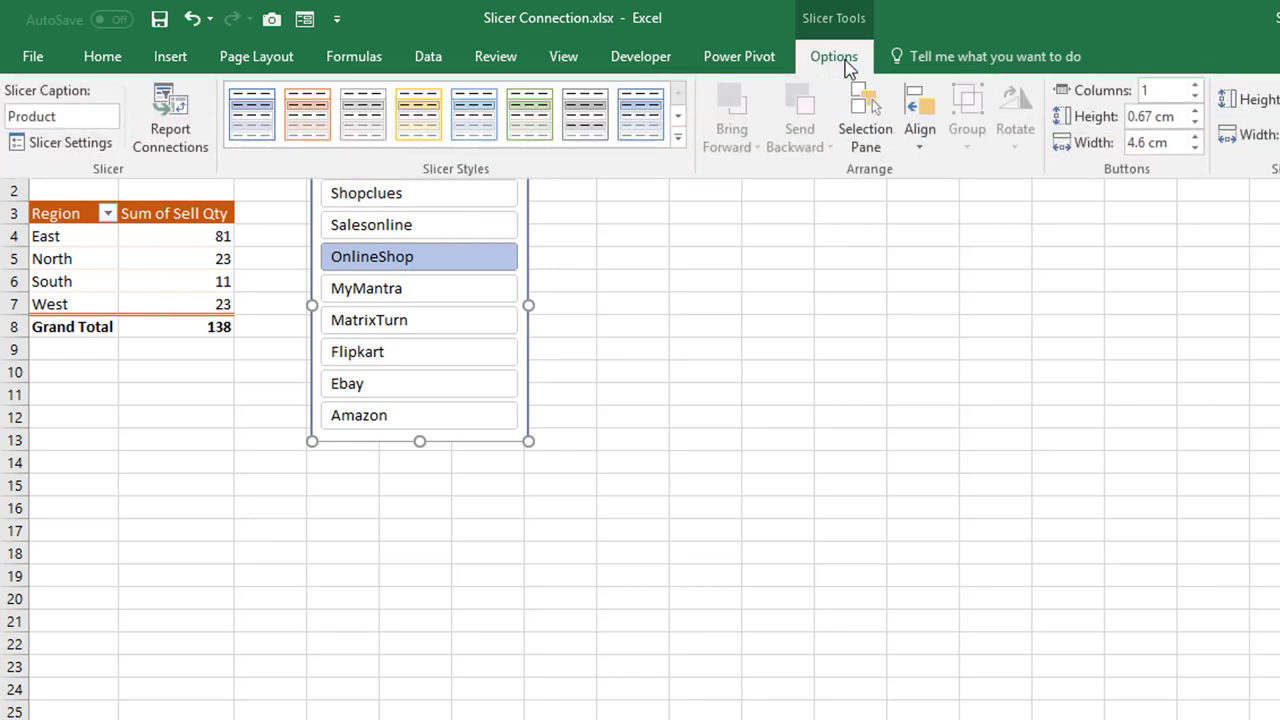
pyautogui.click(678, 137)
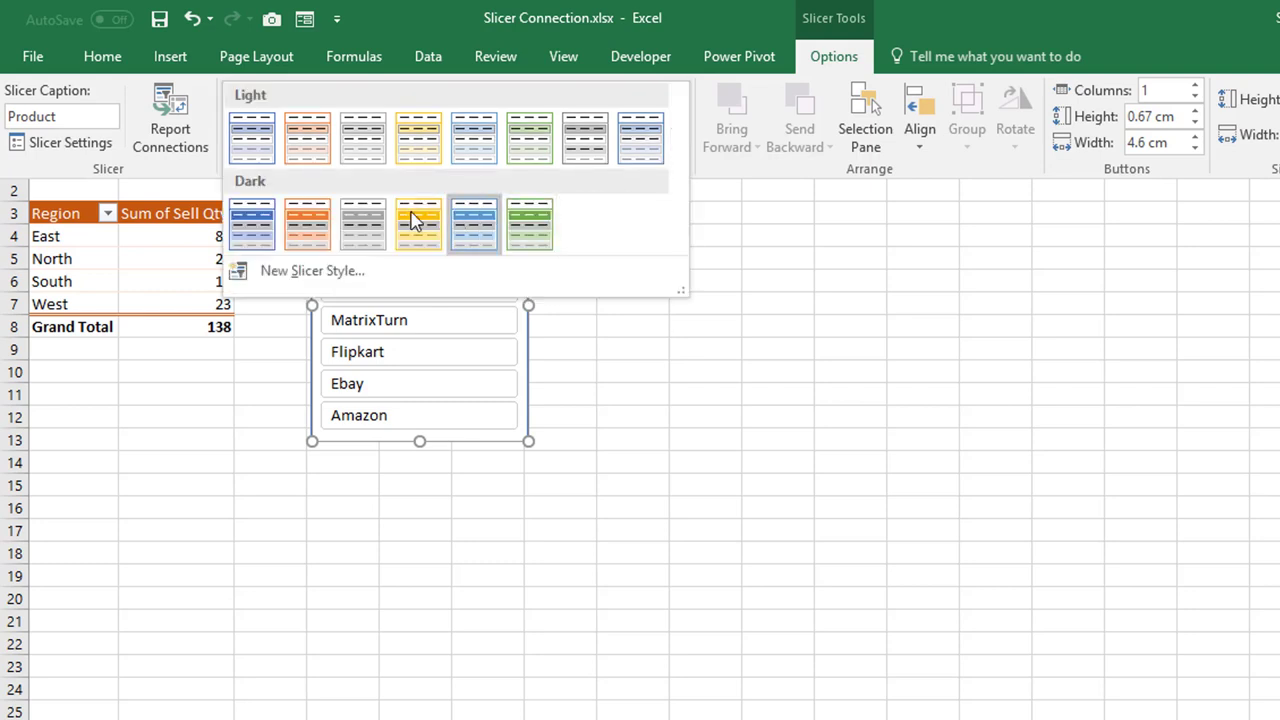
pyautogui.click(310, 217)
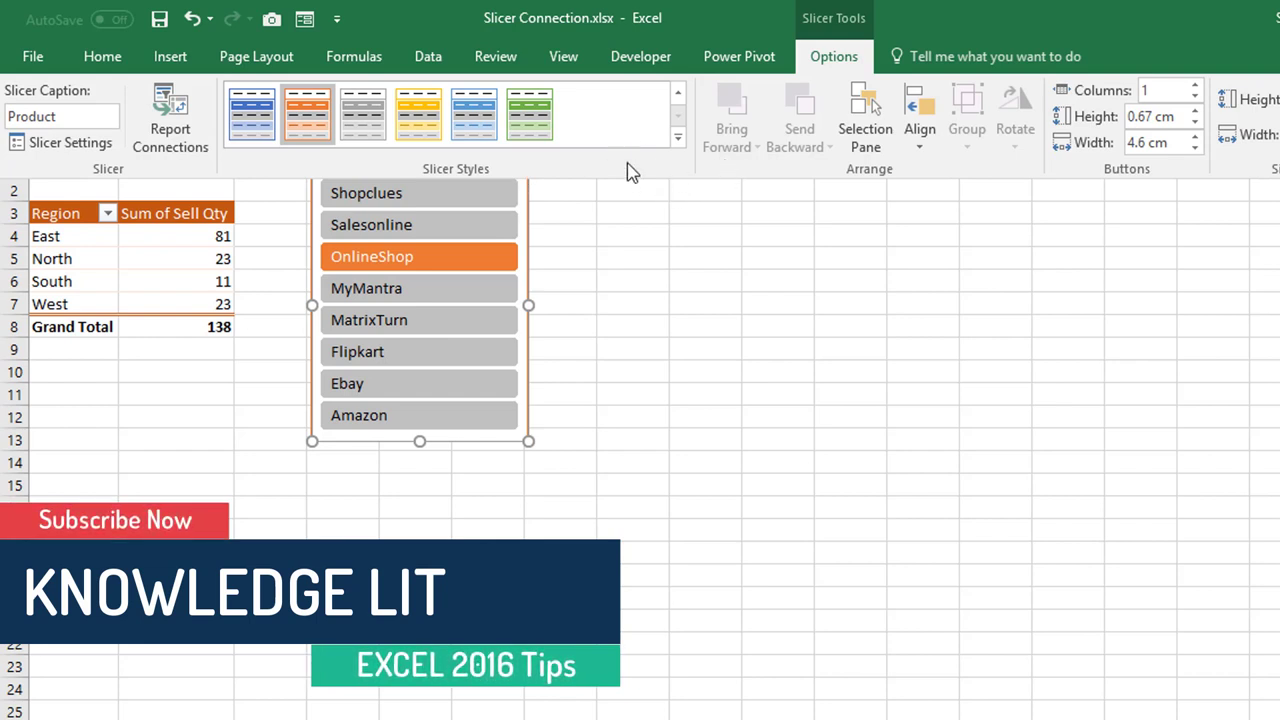
# Arrange the Product slicer's buttons in 2 columns and resize it to fit them with their full names readable.
pyautogui.click(1195, 86)
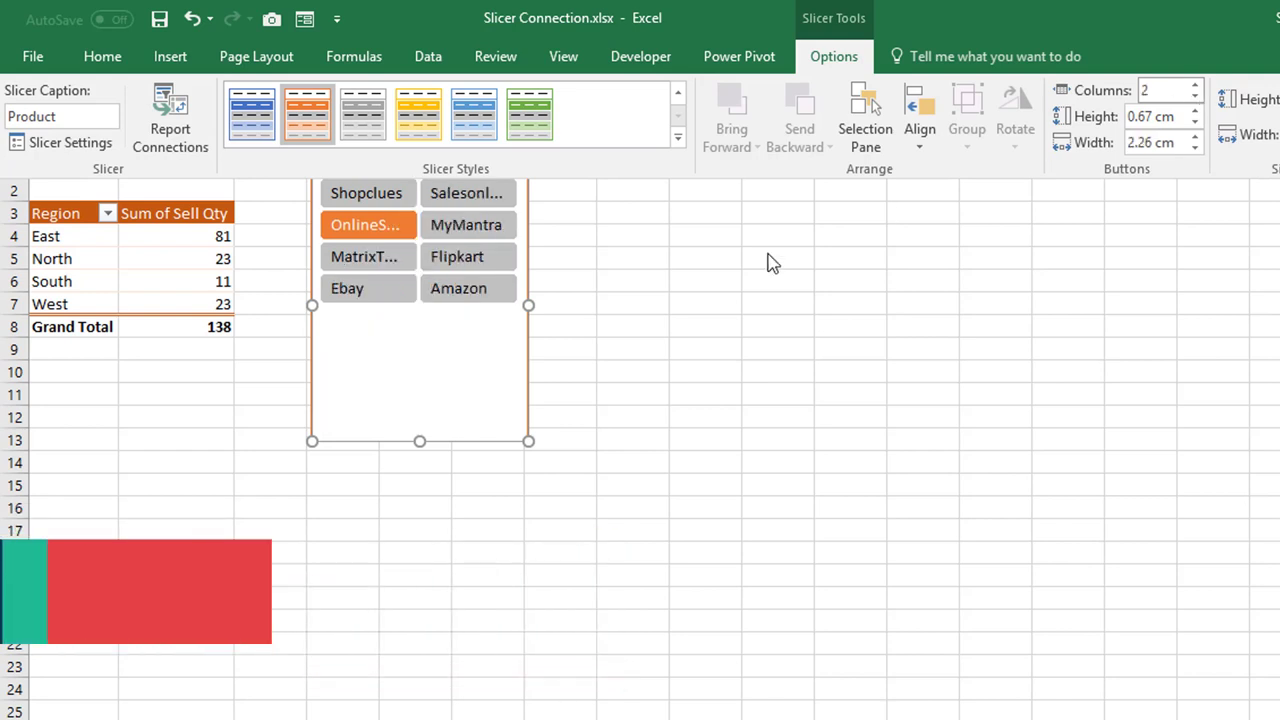
pyautogui.click(460, 345)
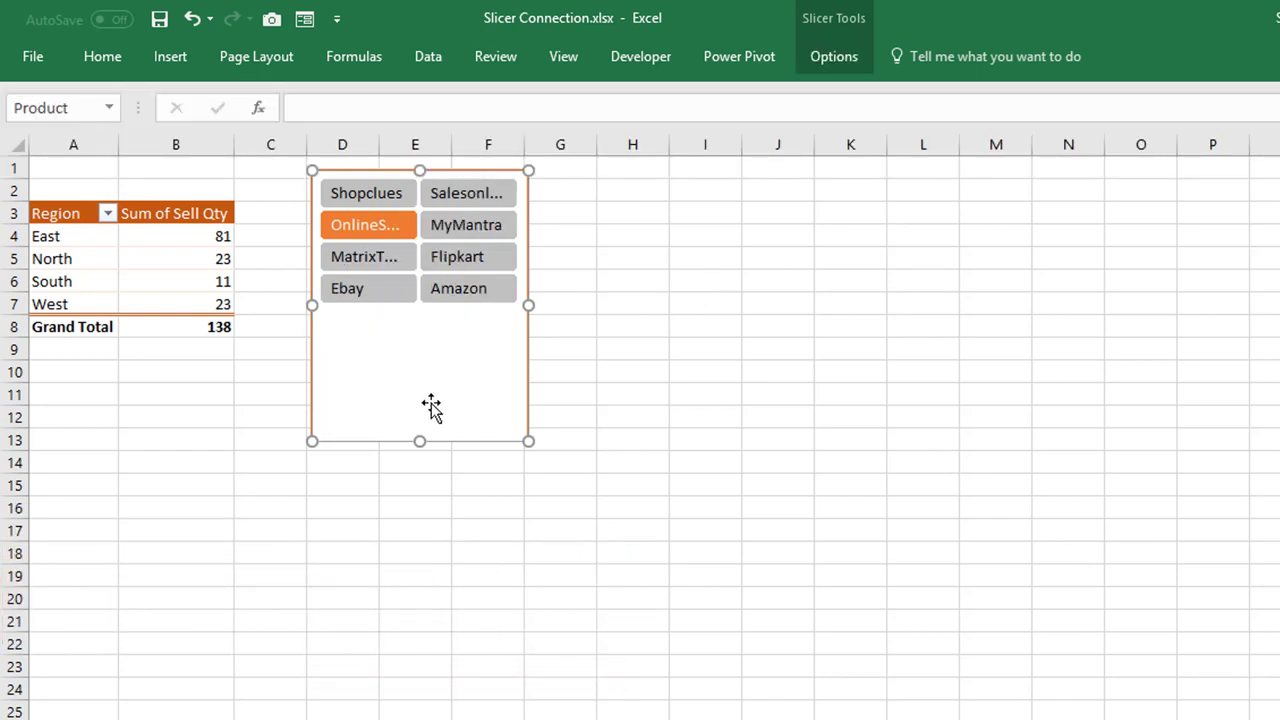
pyautogui.moveTo(418, 440); pyautogui.dragTo(428, 323)
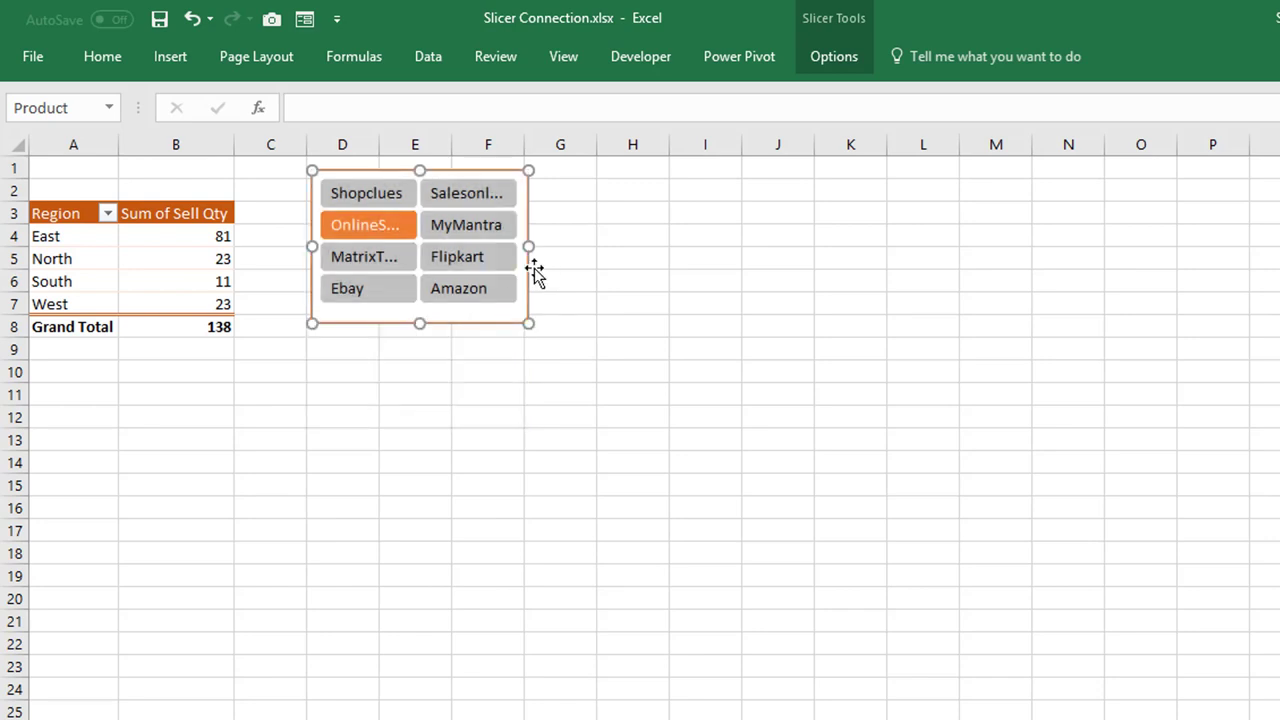
pyautogui.moveTo(530, 248); pyautogui.dragTo(580, 249)
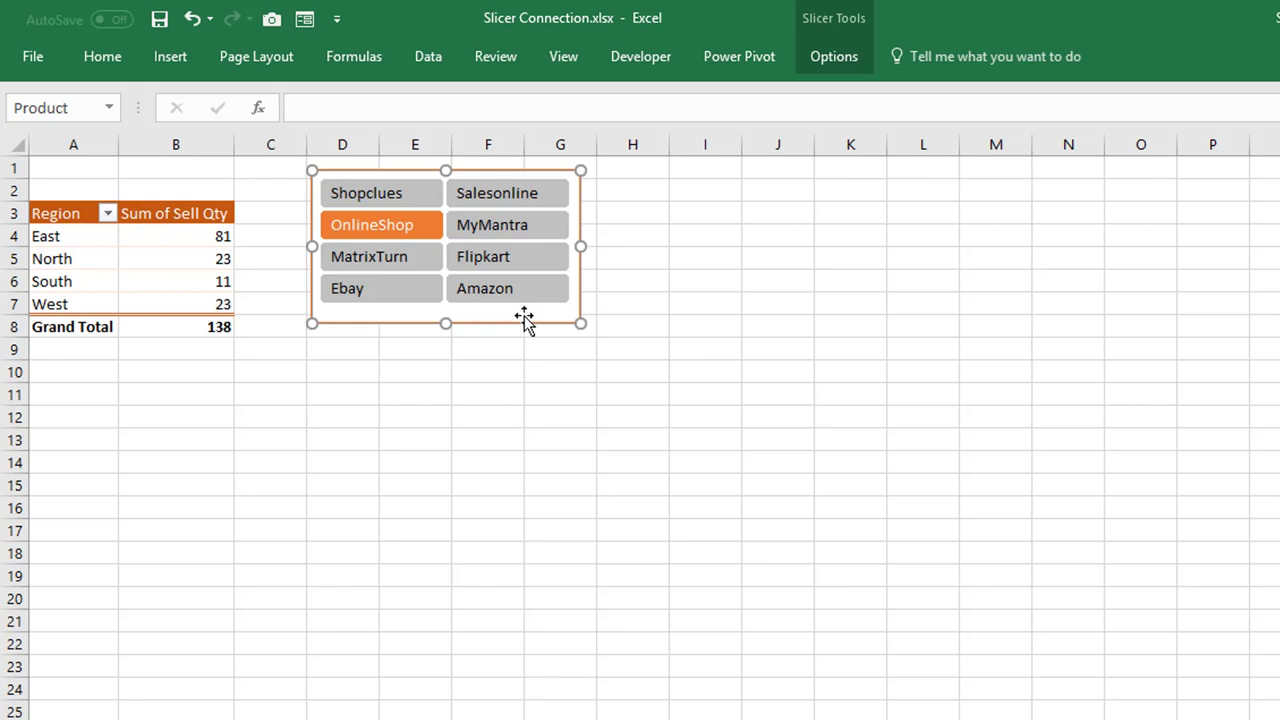
pyautogui.click(288, 428)
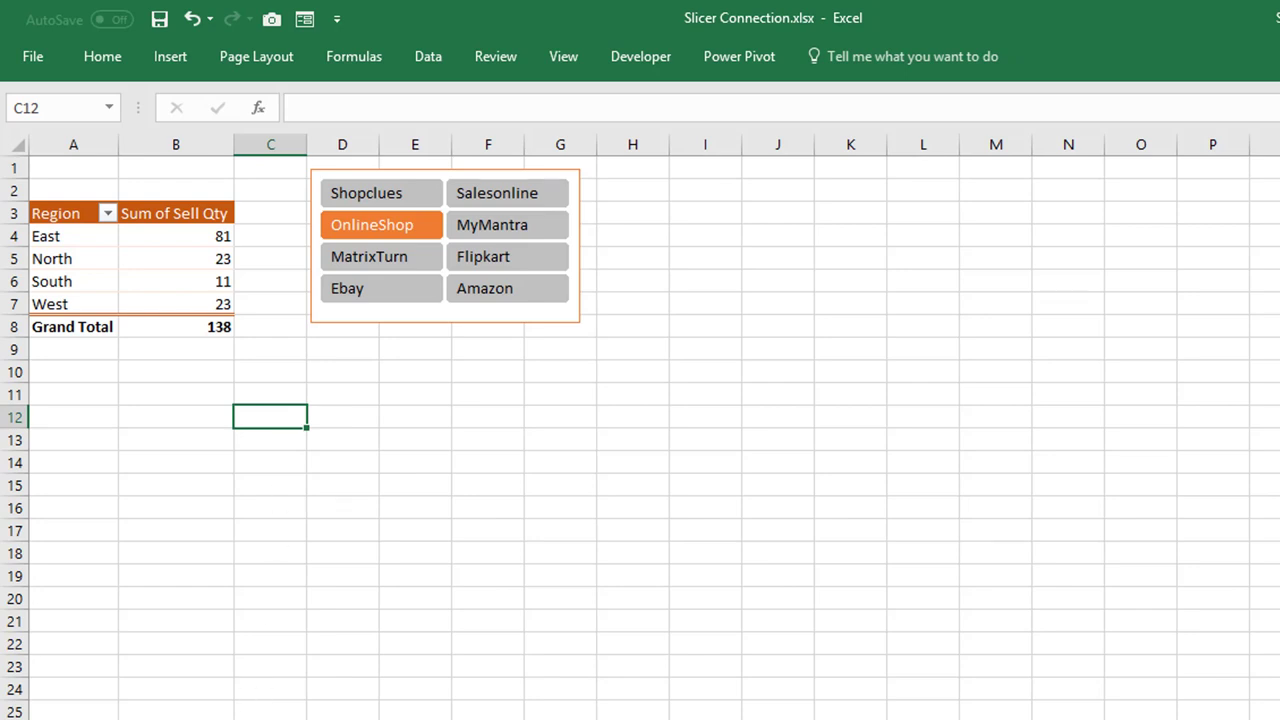
# Create a second PivotTable from the Database sales table on the existing worksheet at Sheet2!$A$12.
pyautogui.hotkey('ctrl', 'pagedown')
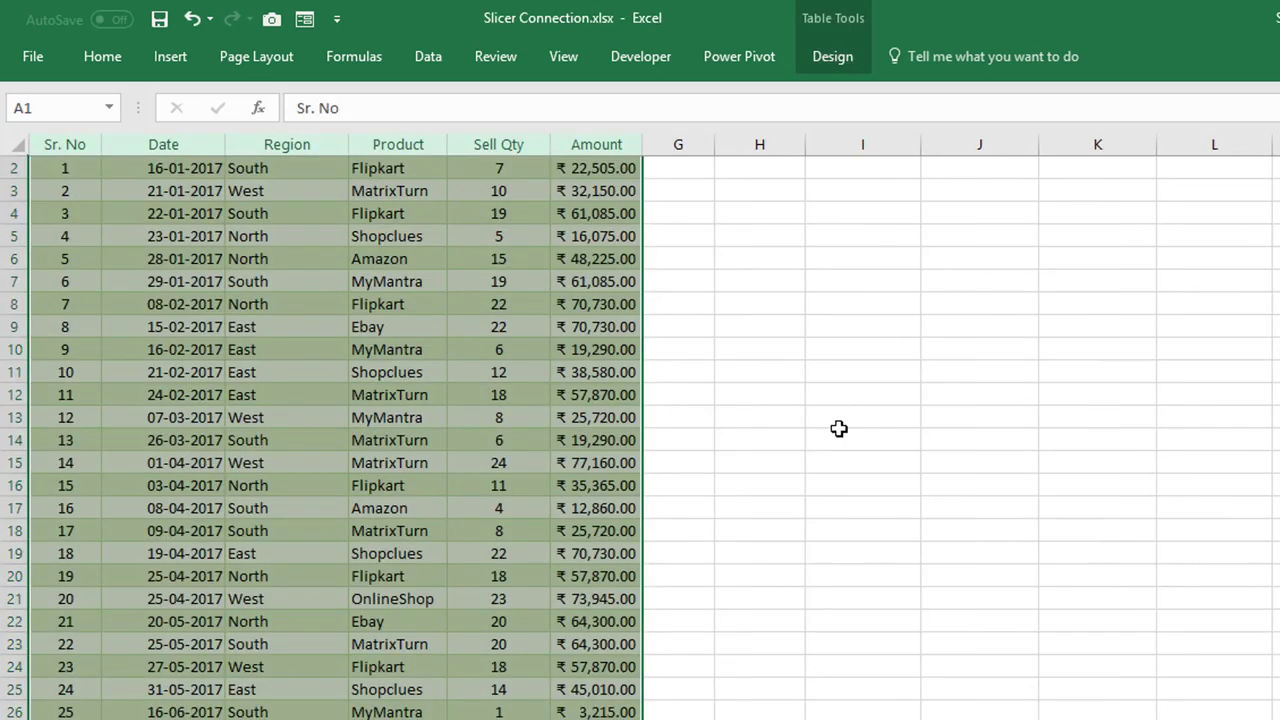
pyautogui.scroll(1, 325, 427)
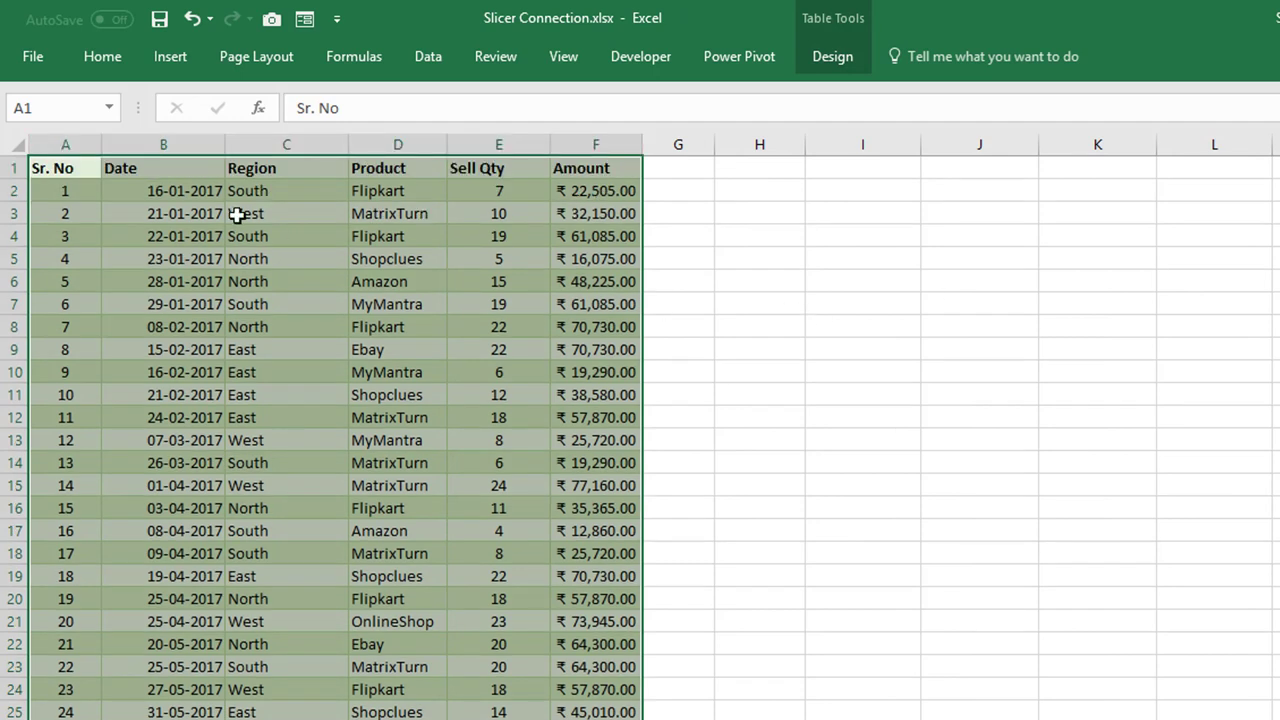
pyautogui.click(189, 57)
pyautogui.click(38, 112)
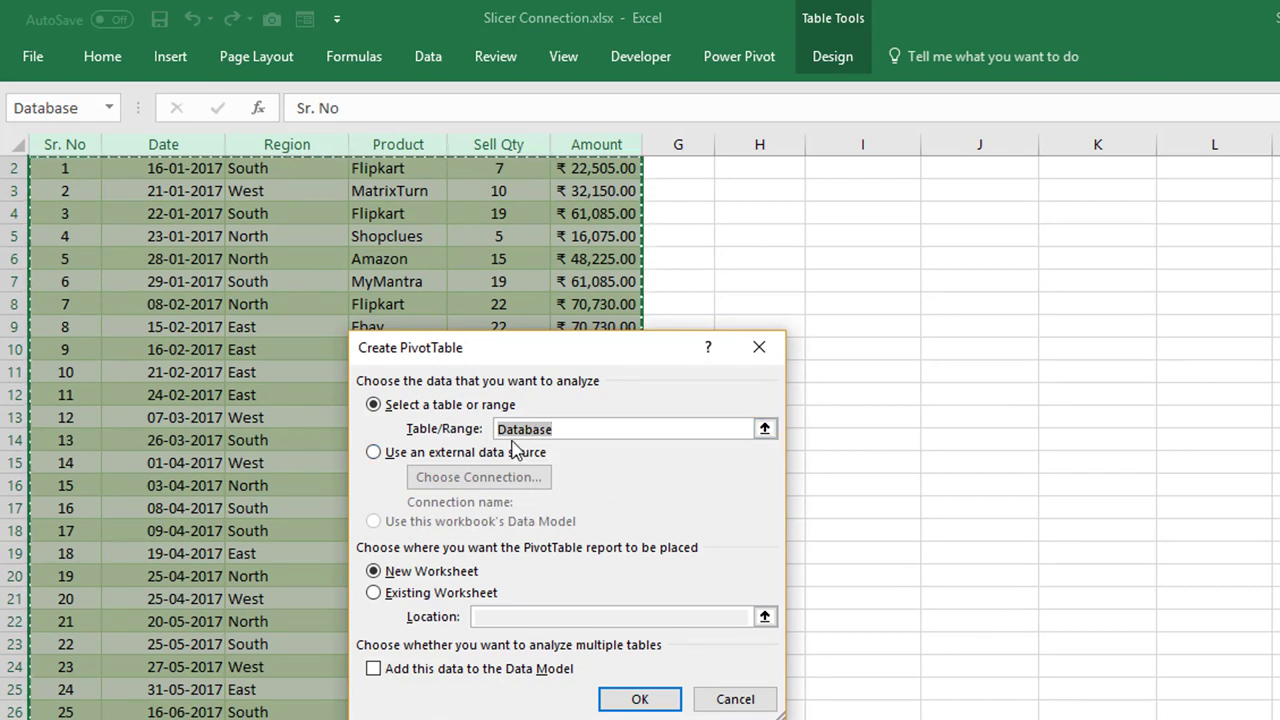
pyautogui.click(456, 594)
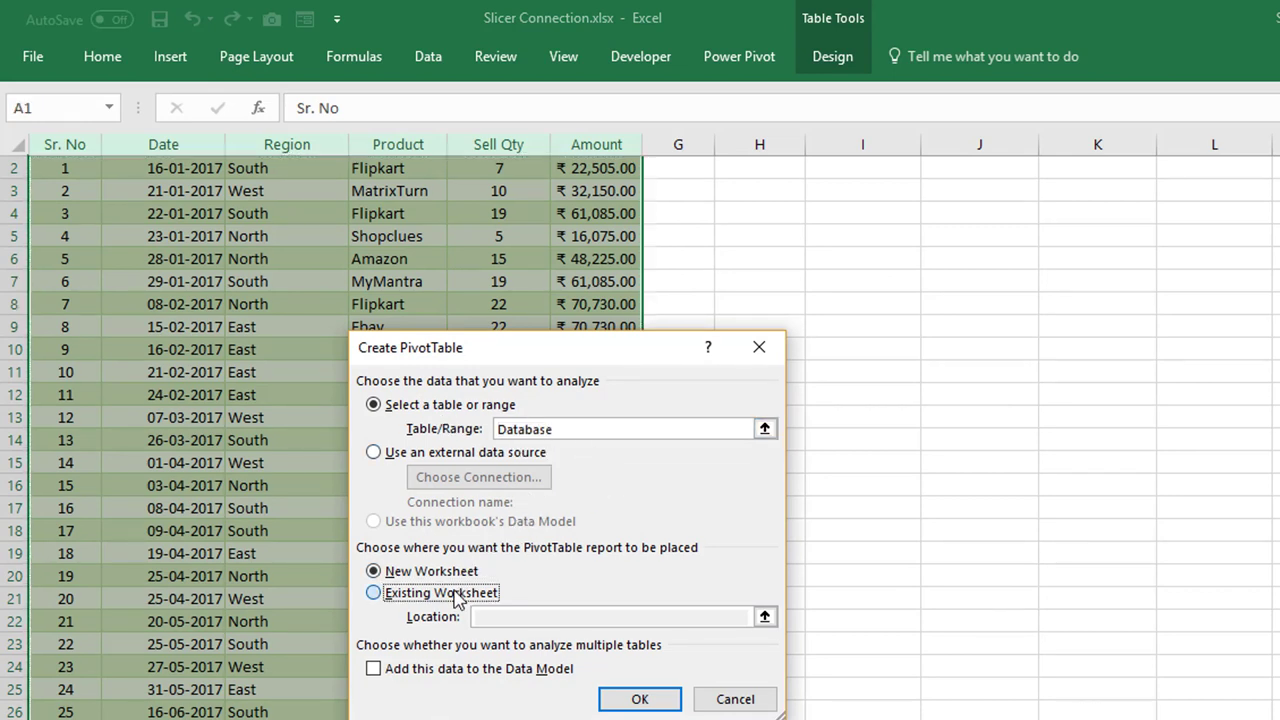
pyautogui.click(519, 617)
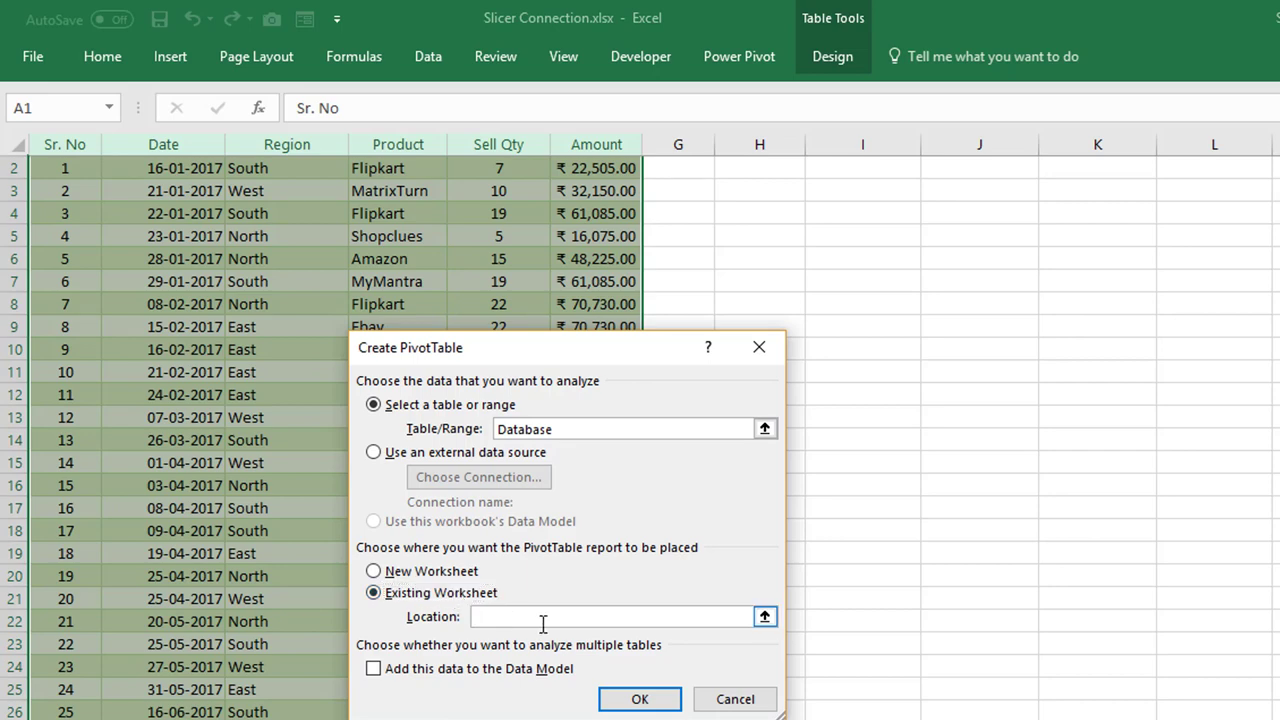
pyautogui.click(765, 618)
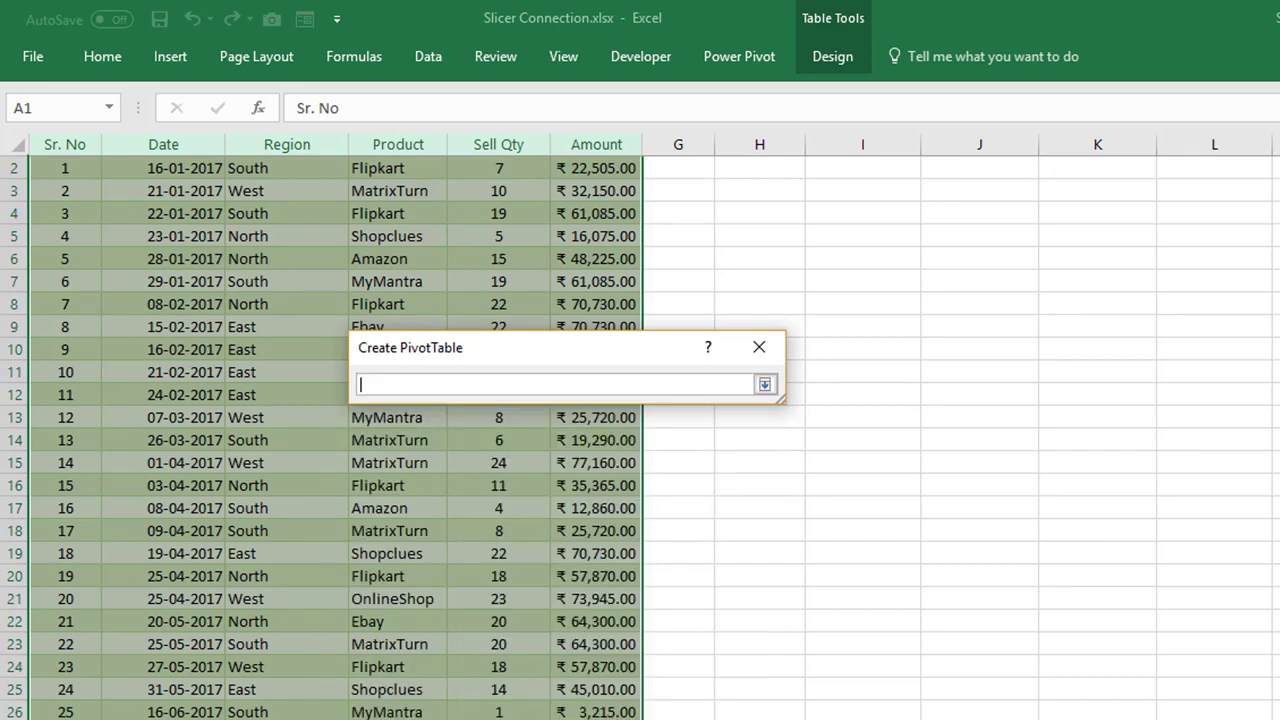
pyautogui.hotkey('ctrl', 'pagedown')
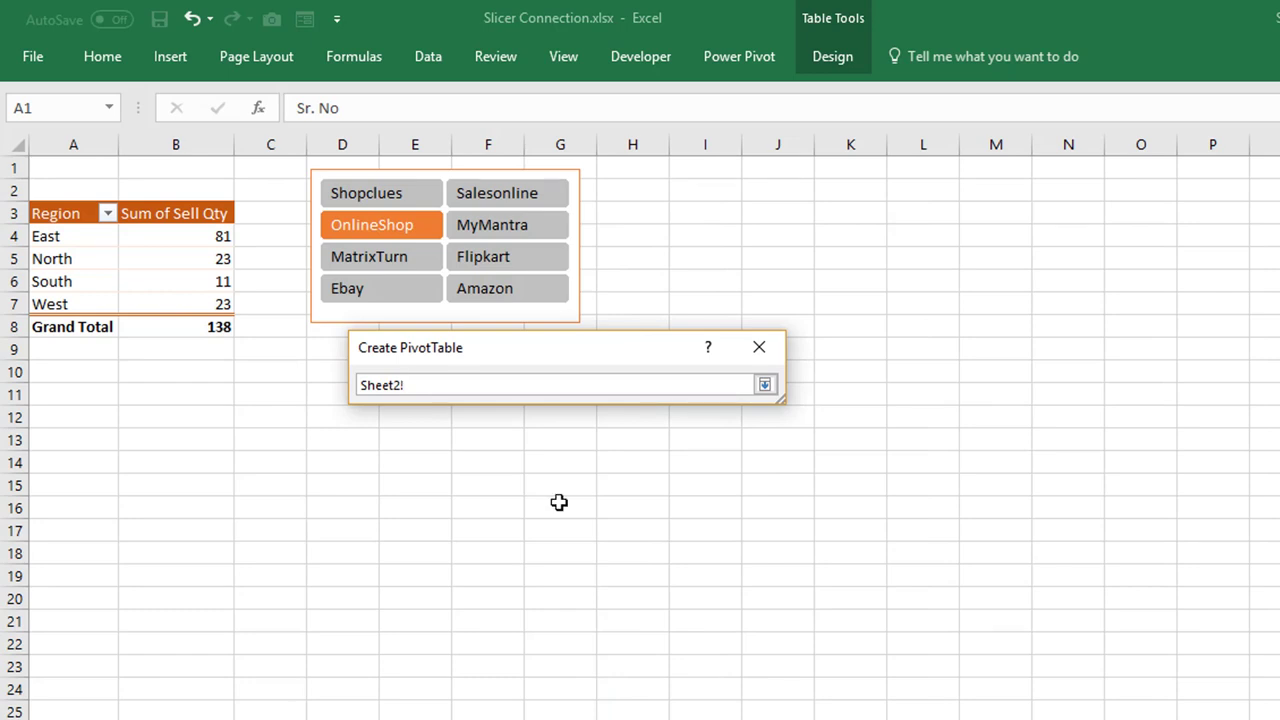
pyautogui.click(45, 417)
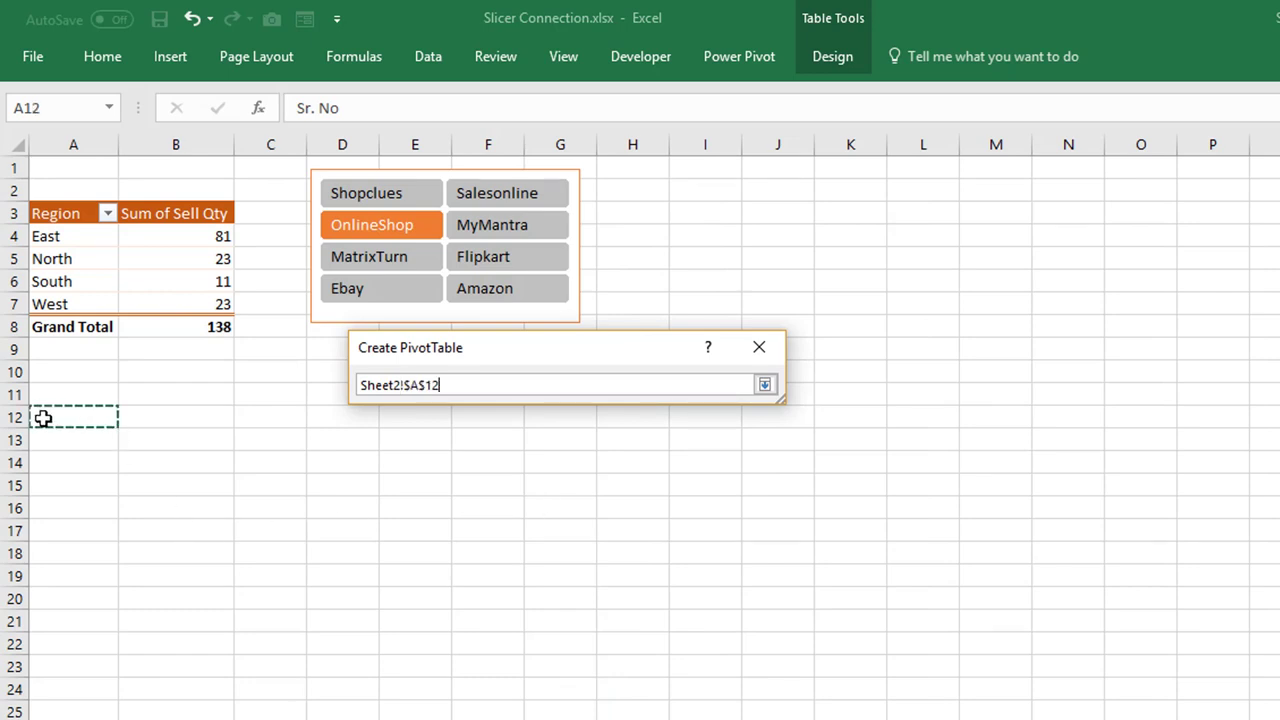
pyautogui.click(764, 384)
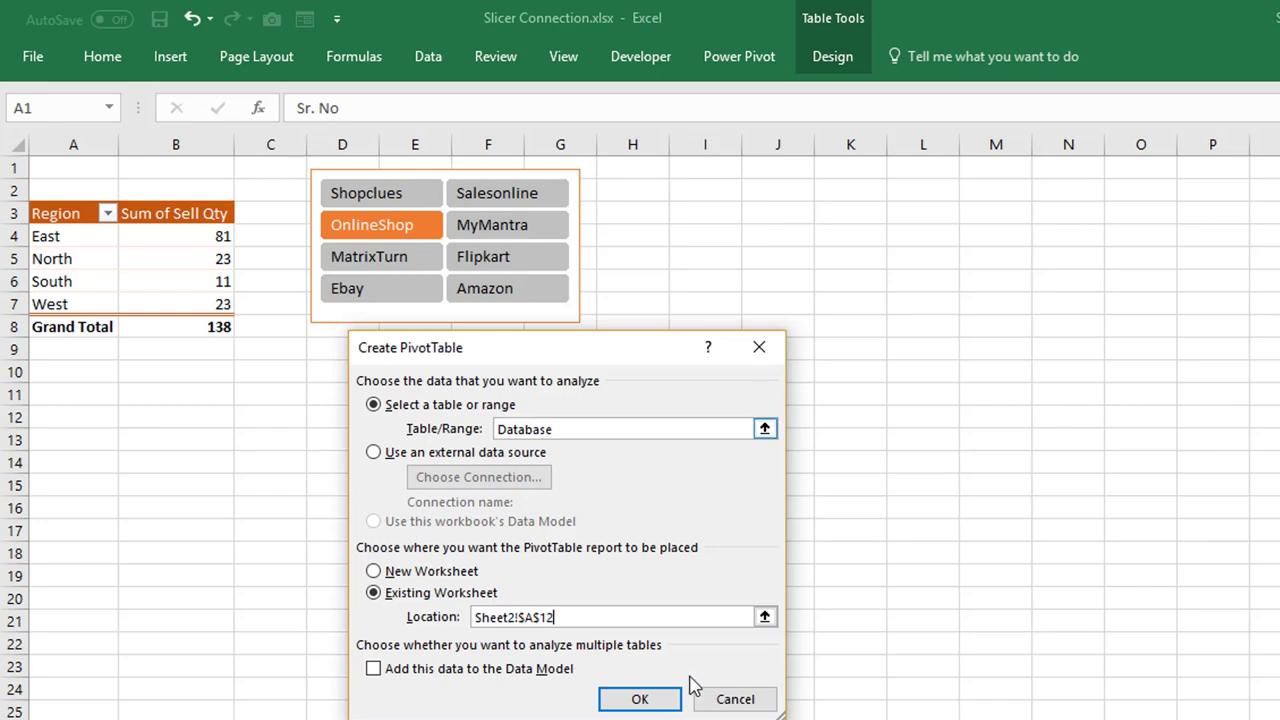
pyautogui.click(641, 699)
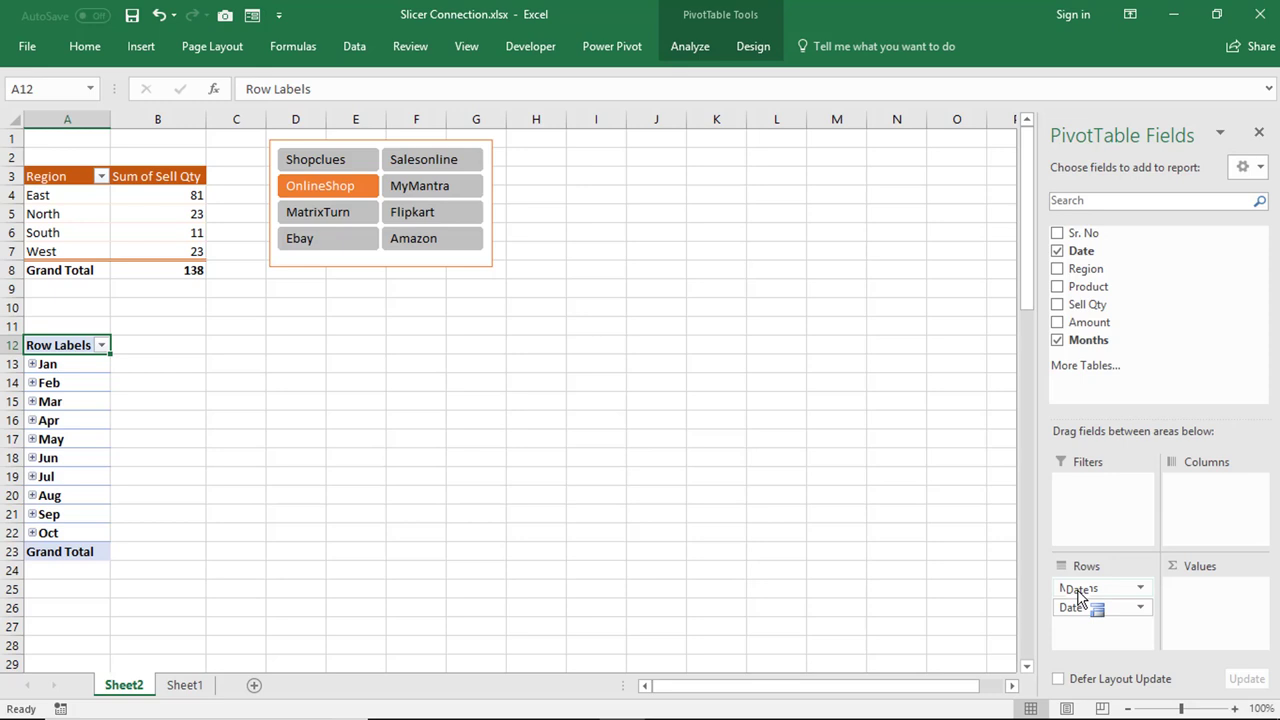
# Lay out the second PivotTable with Date in the rows and Sell Qty in the values.
pyautogui.moveTo(1078, 595); pyautogui.dragTo(1076, 591)
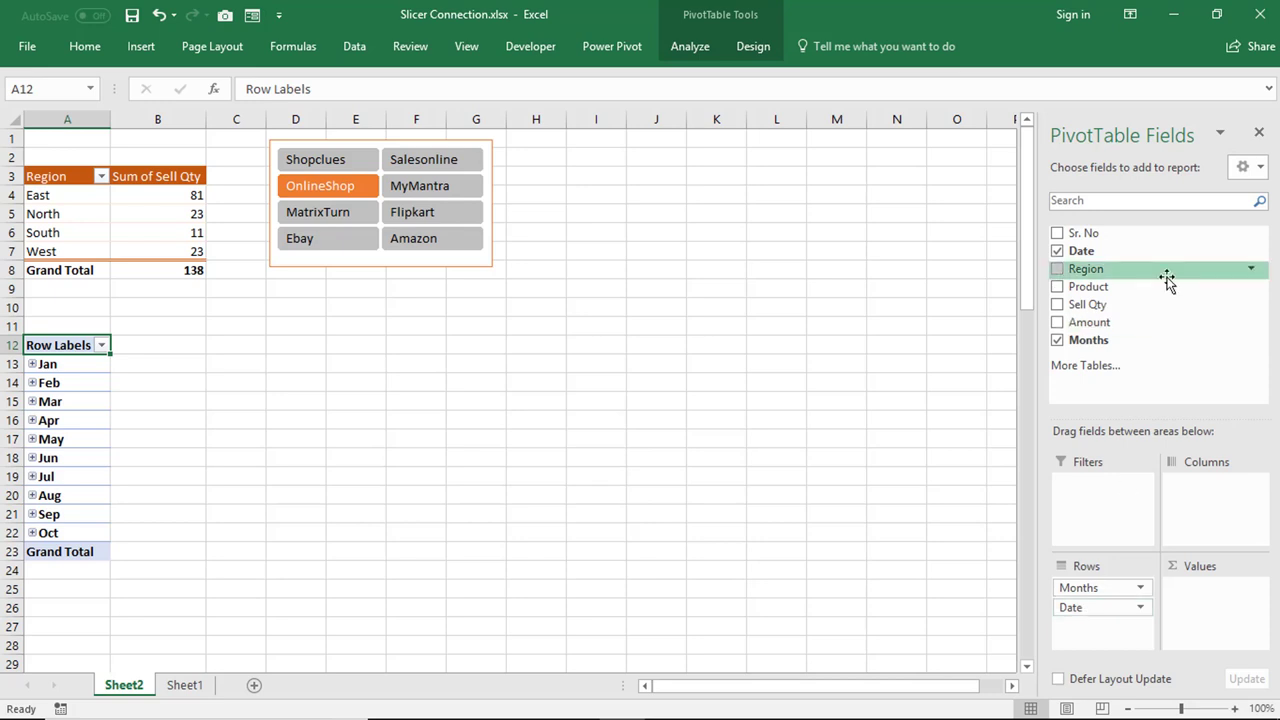
pyautogui.moveTo(1114, 310); pyautogui.dragTo(1203, 618)
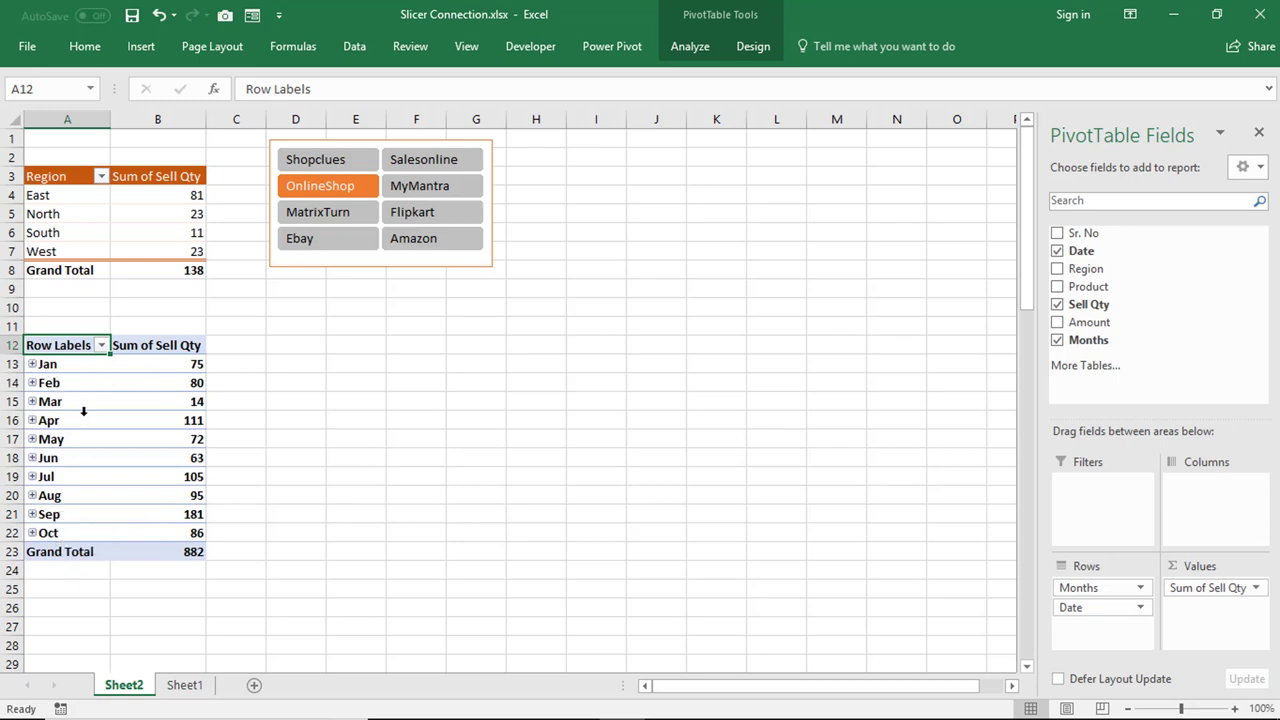
# Show the second PivotTable in tabular form and apply the orange style from the first row of the Medium group.
pyautogui.click(671, 45)
pyautogui.click(751, 45)
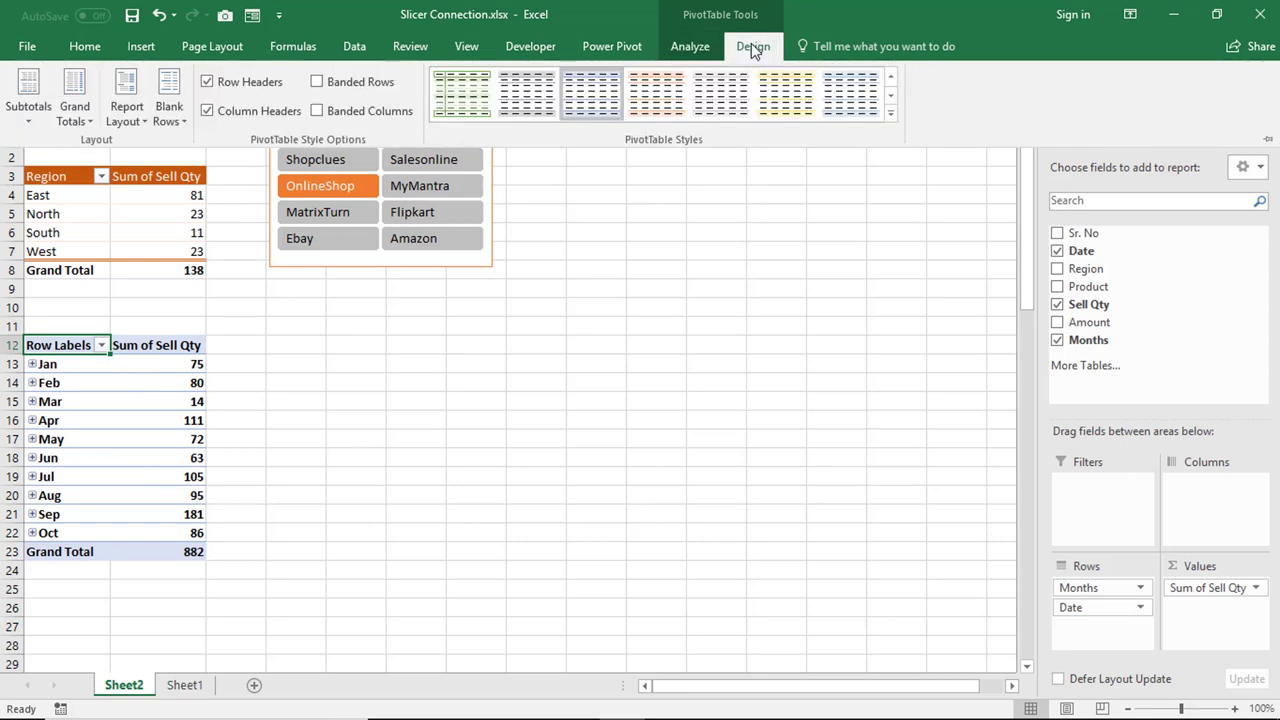
pyautogui.click(136, 107)
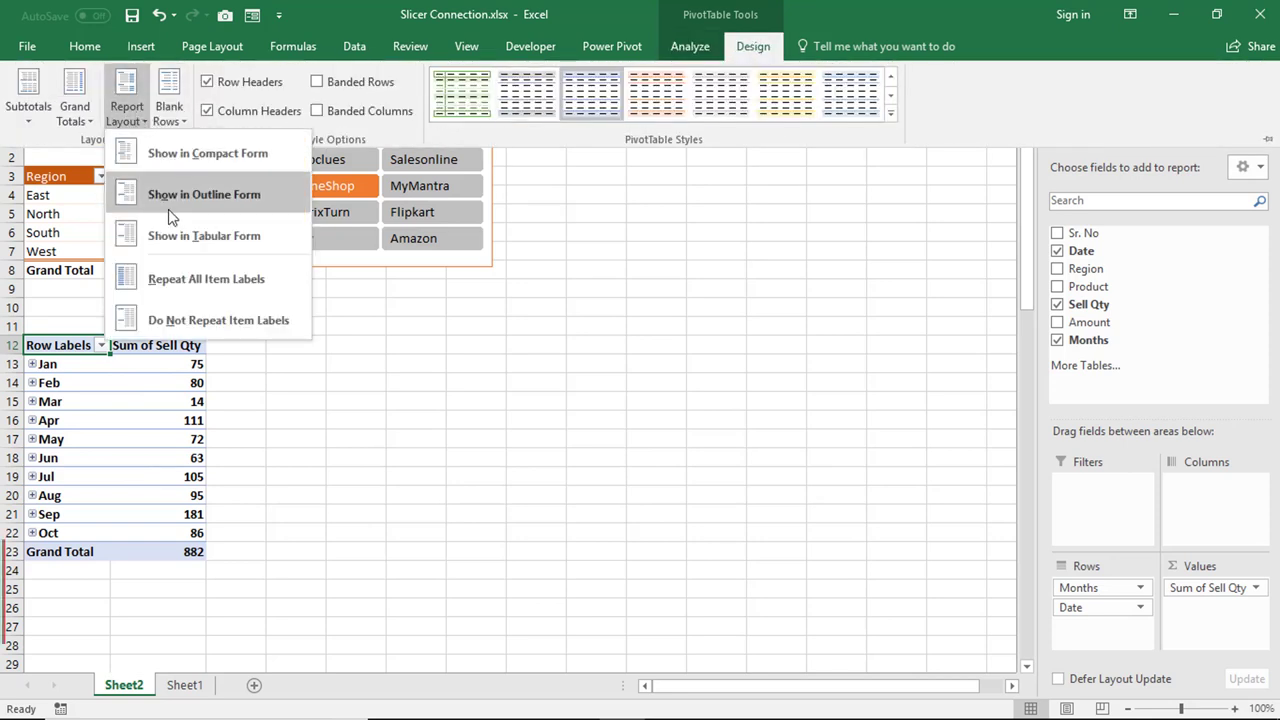
pyautogui.click(181, 235)
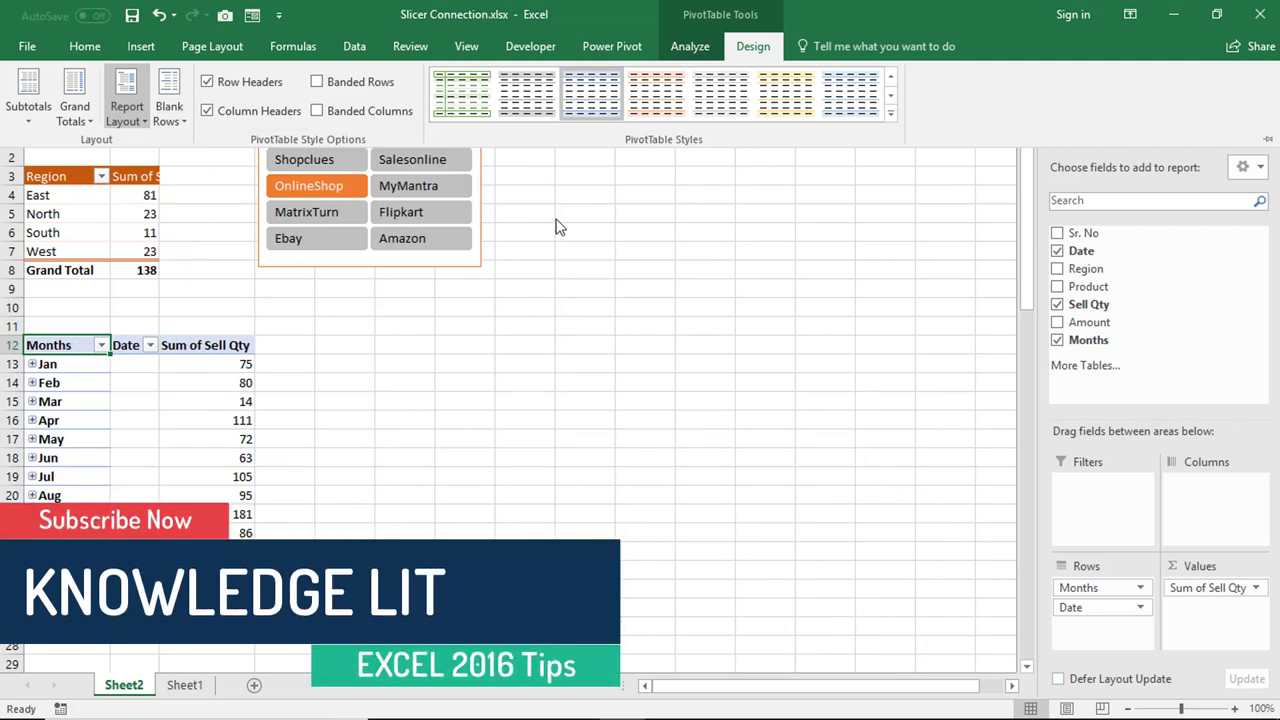
pyautogui.click(890, 113)
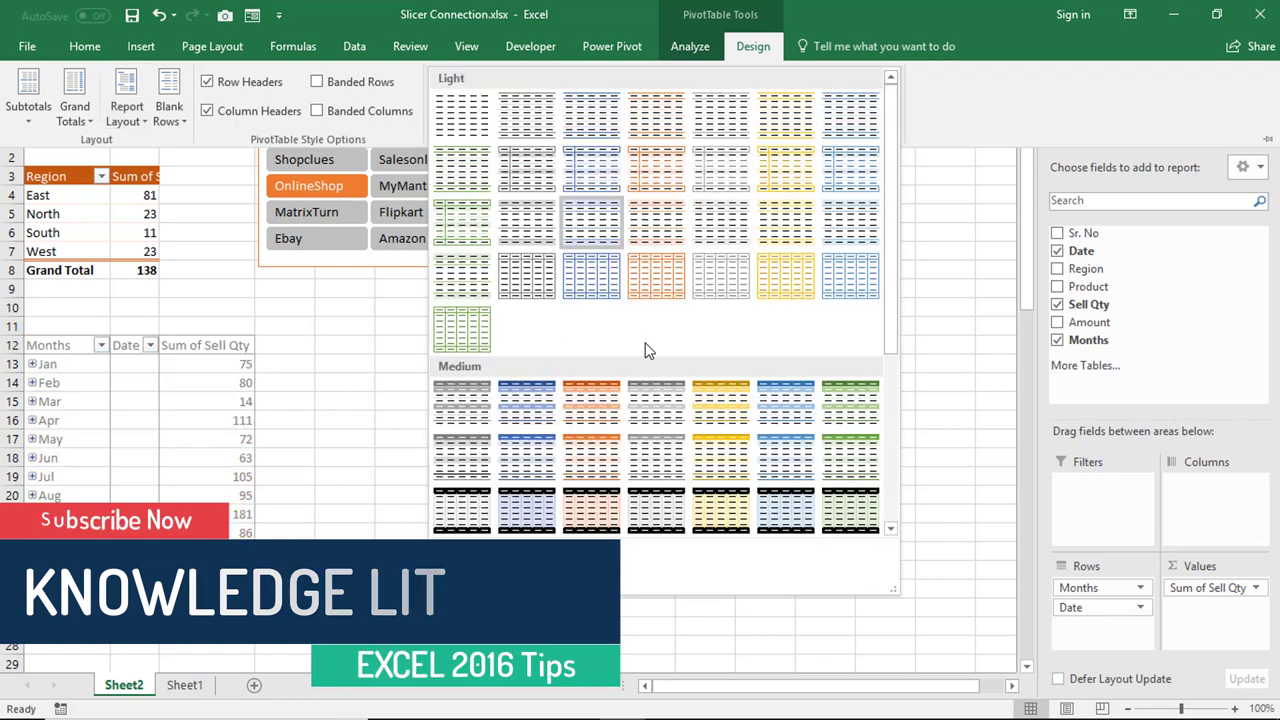
pyautogui.click(585, 402)
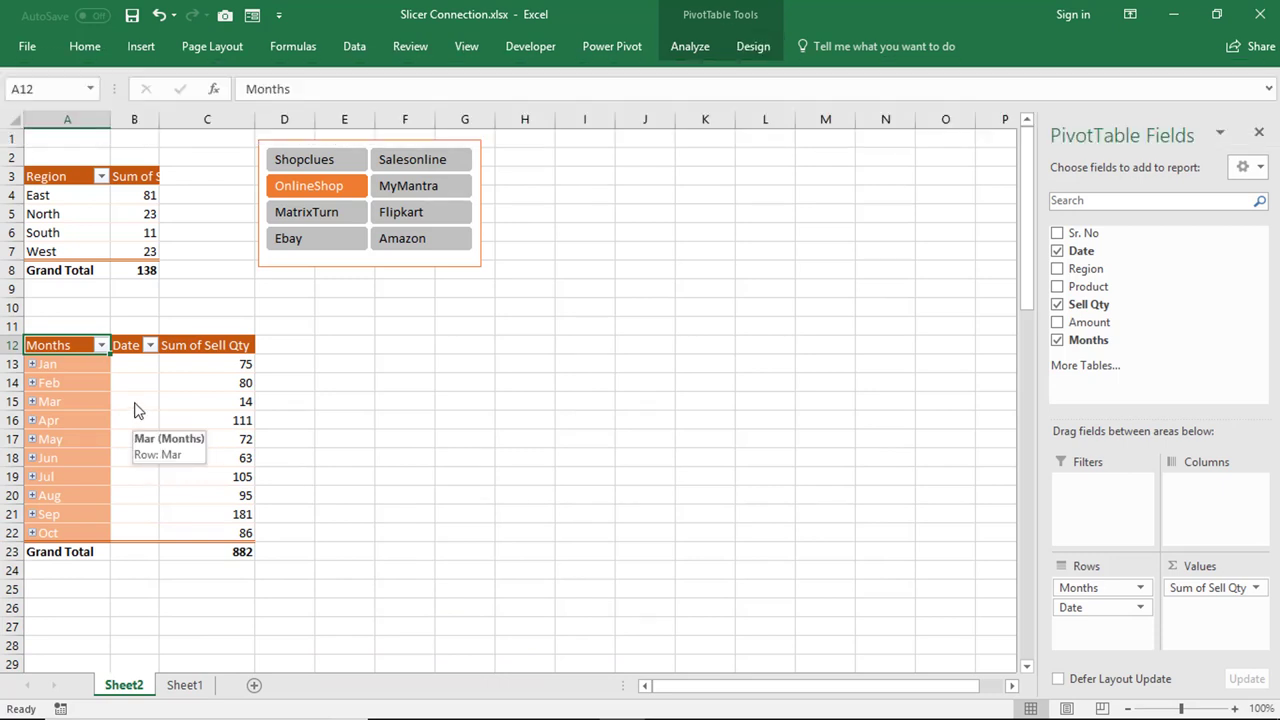
# Test the Product slicer's effect on both PivotTables by filtering to Salesonline and Ebay.
pyautogui.click(134, 401)
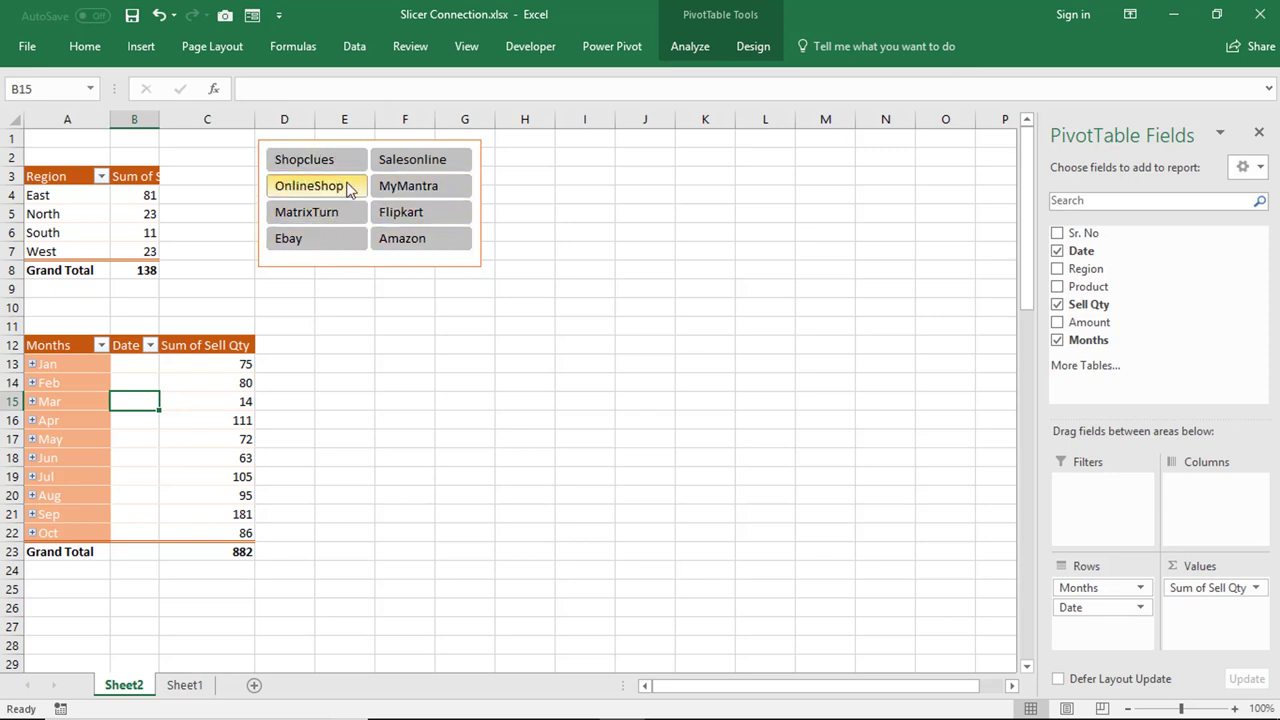
pyautogui.click(420, 163)
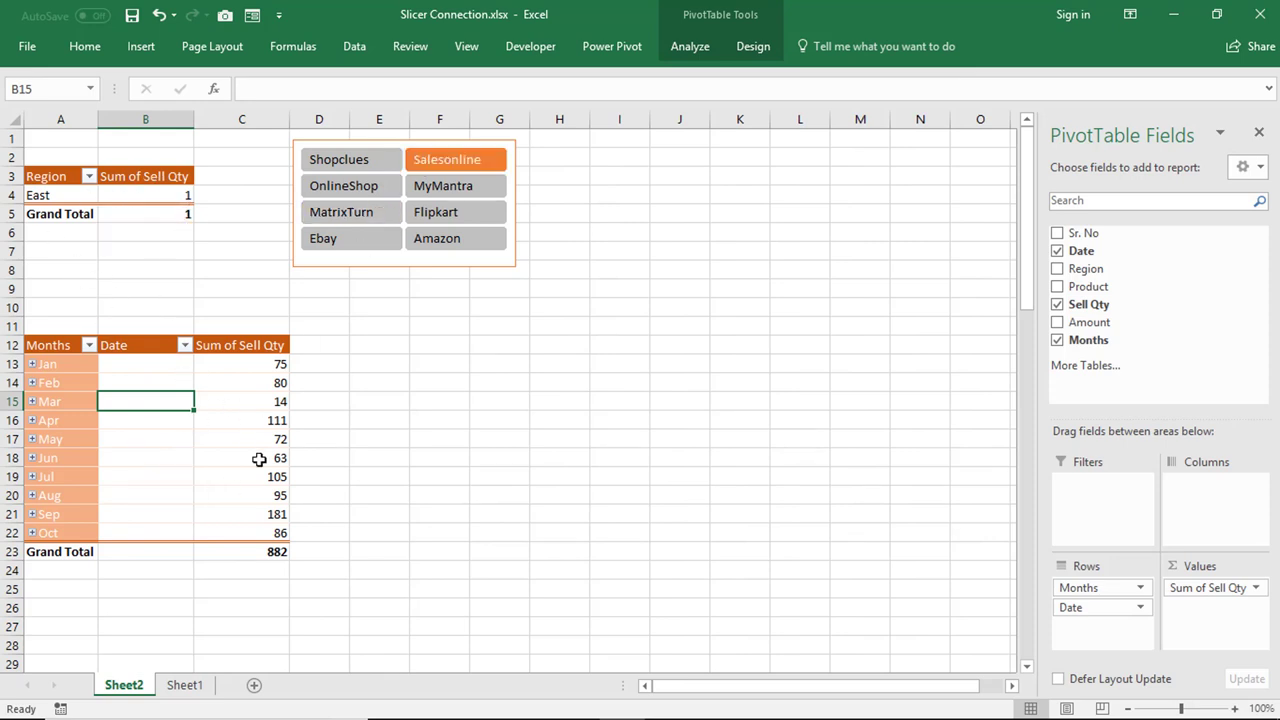
pyautogui.click(378, 238)
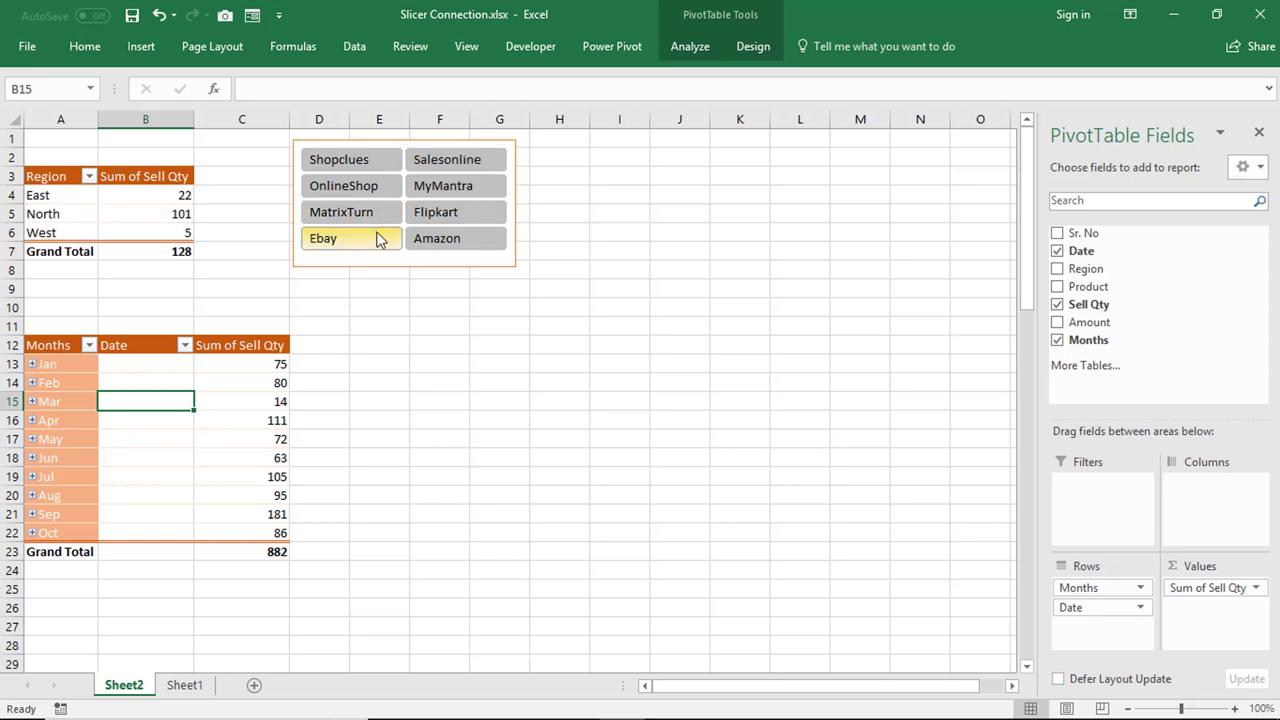
# Connect the Product slicer to PivotTable2 in addition to PivotTable1 through its report connections.
pyautogui.click(407, 147)
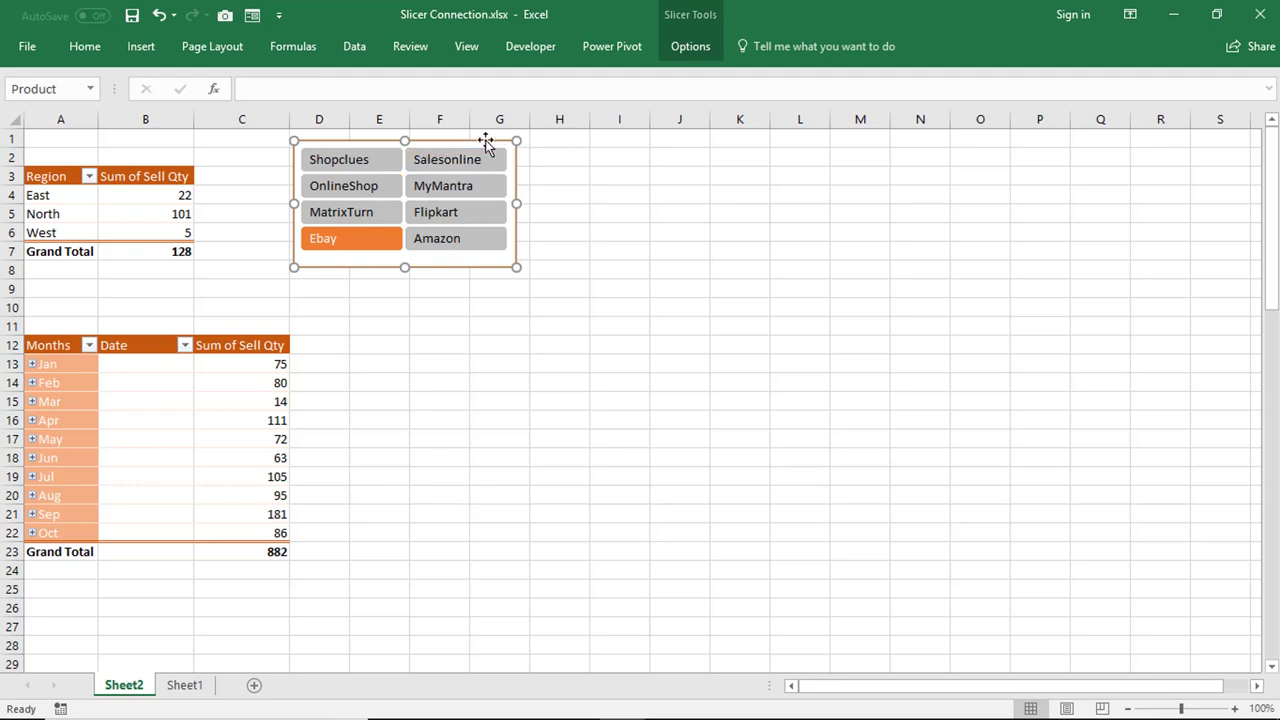
pyautogui.click(676, 47)
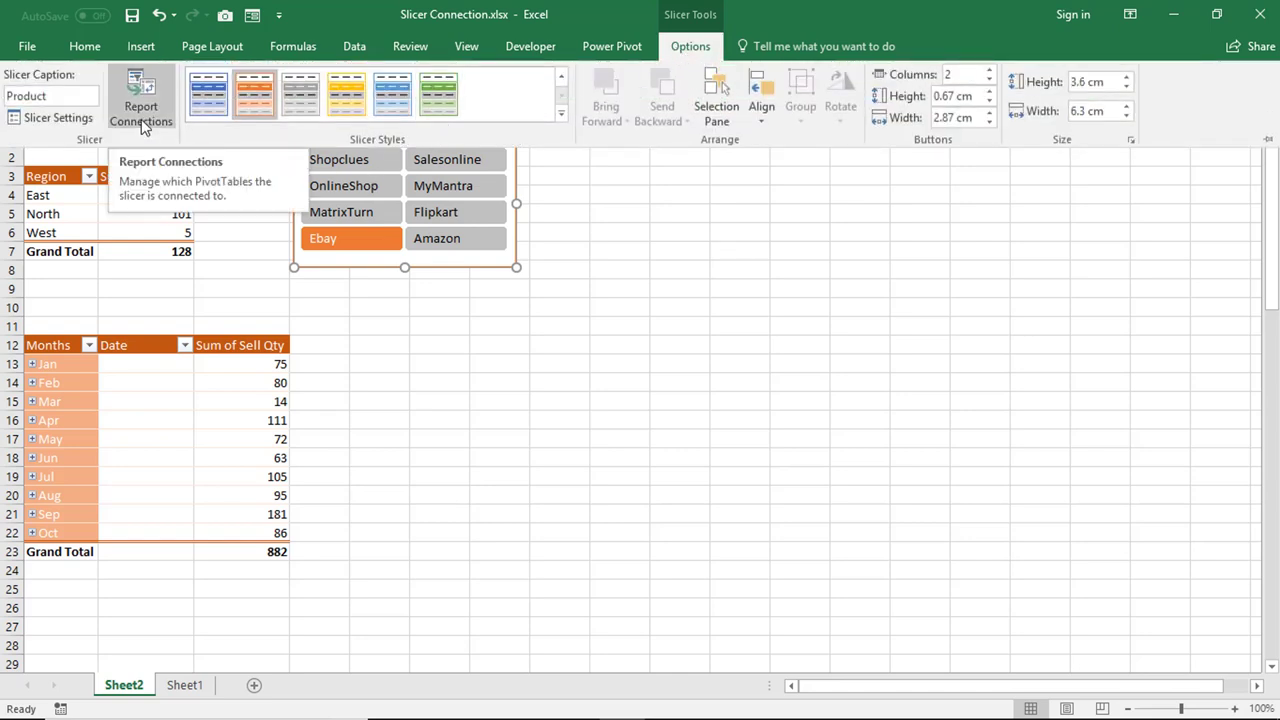
pyautogui.click(408, 329)
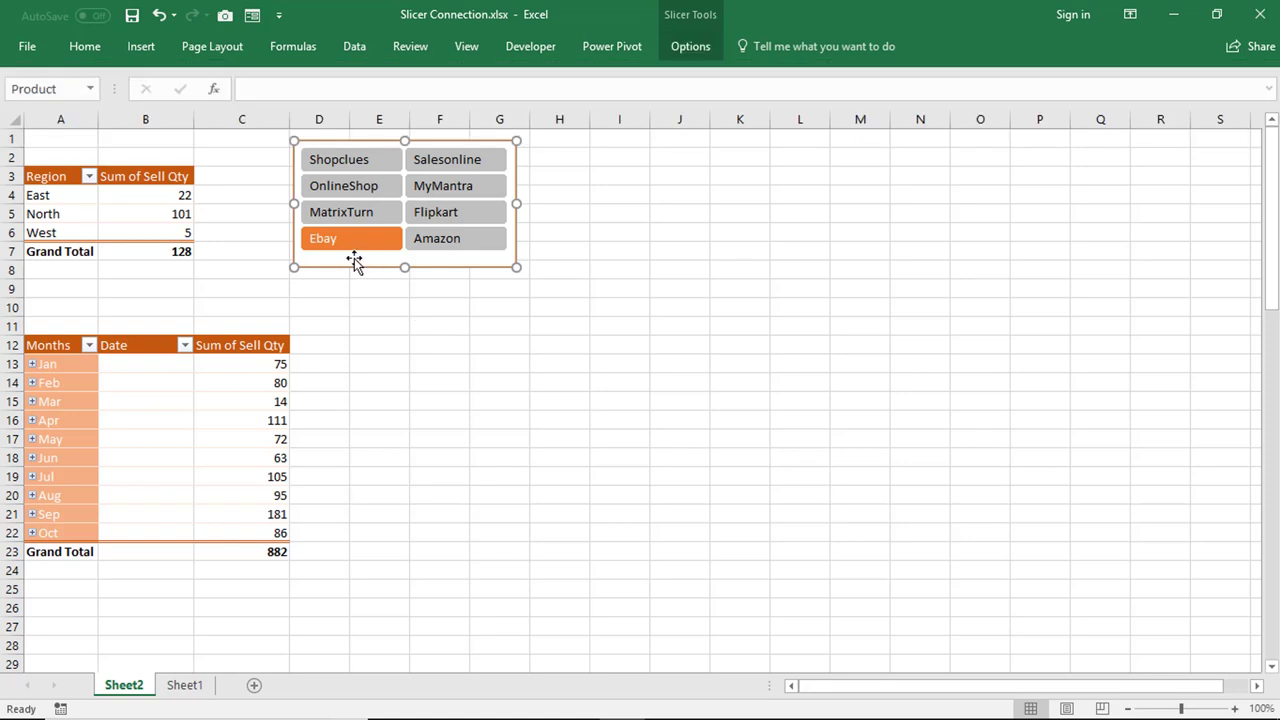
pyautogui.click(685, 47)
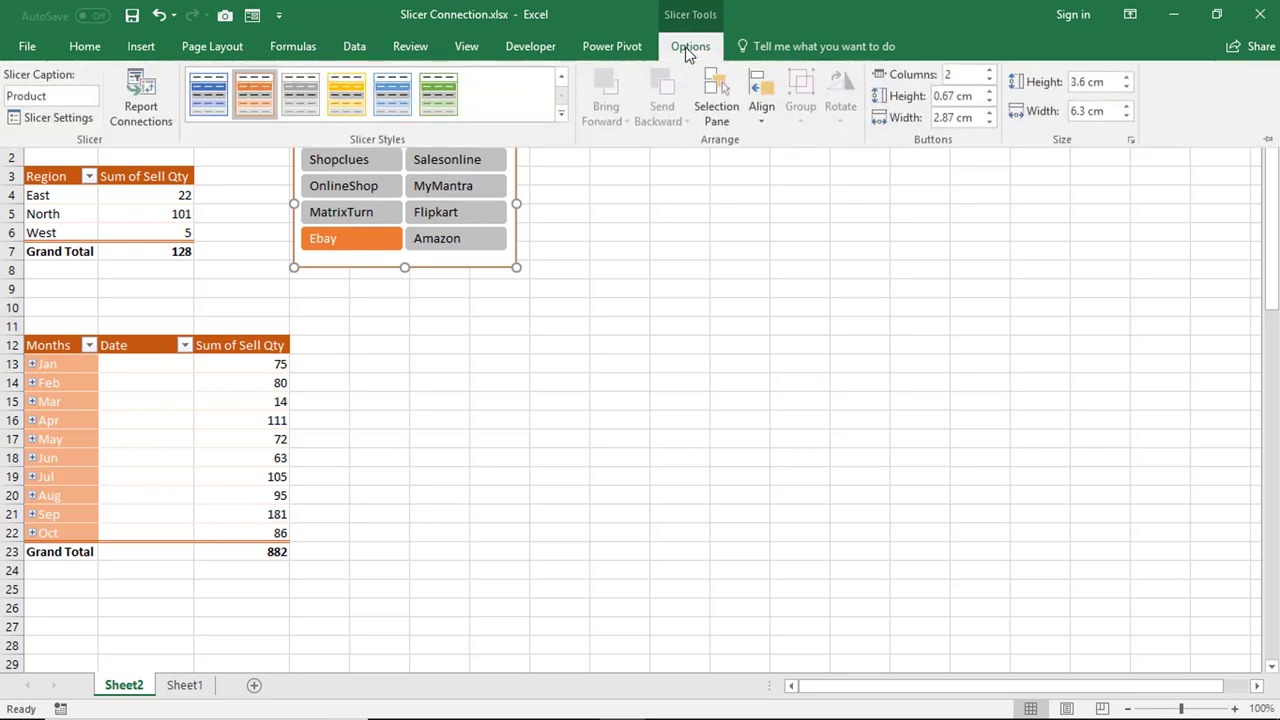
pyautogui.click(141, 105)
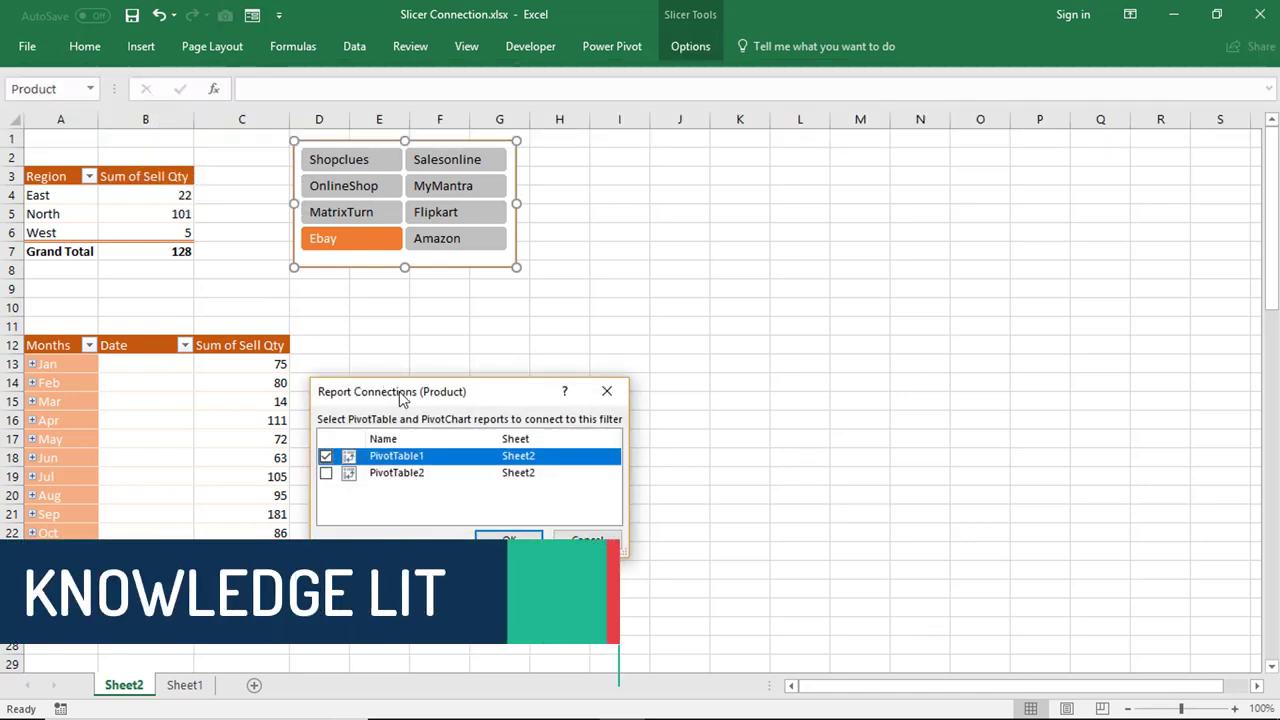
pyautogui.moveTo(400, 397); pyautogui.dragTo(496, 322)
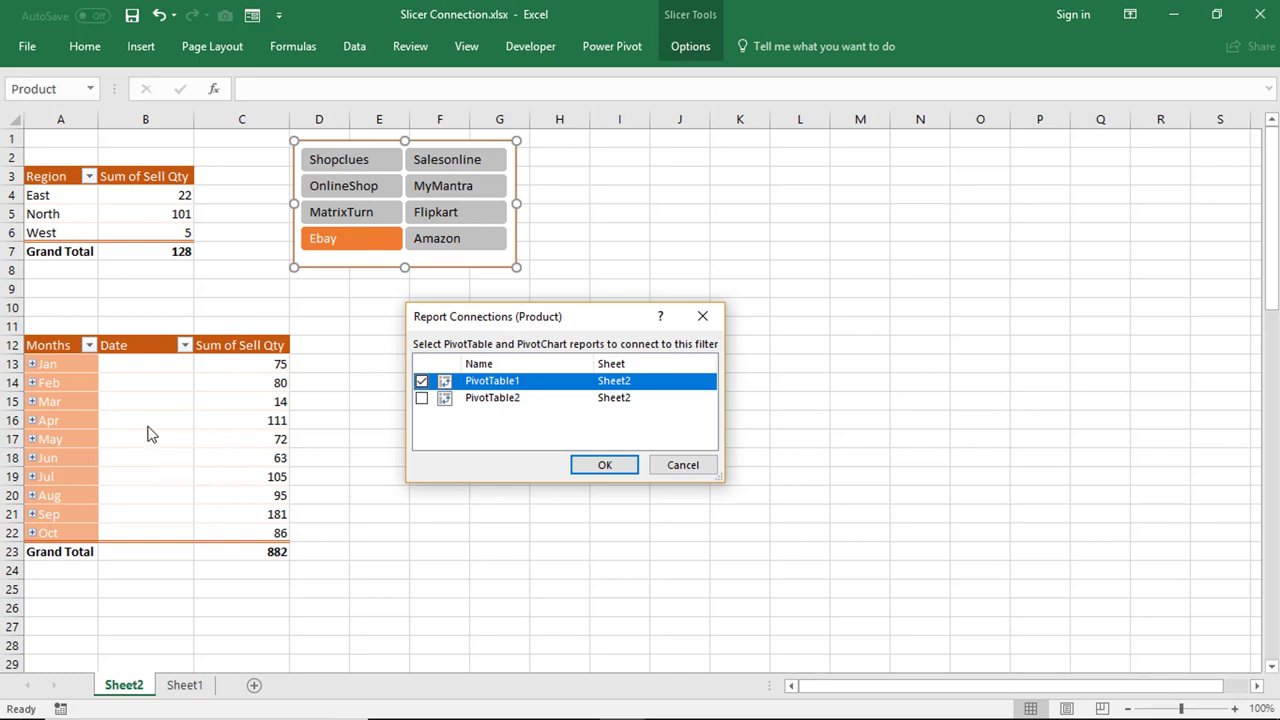
pyautogui.click(421, 399)
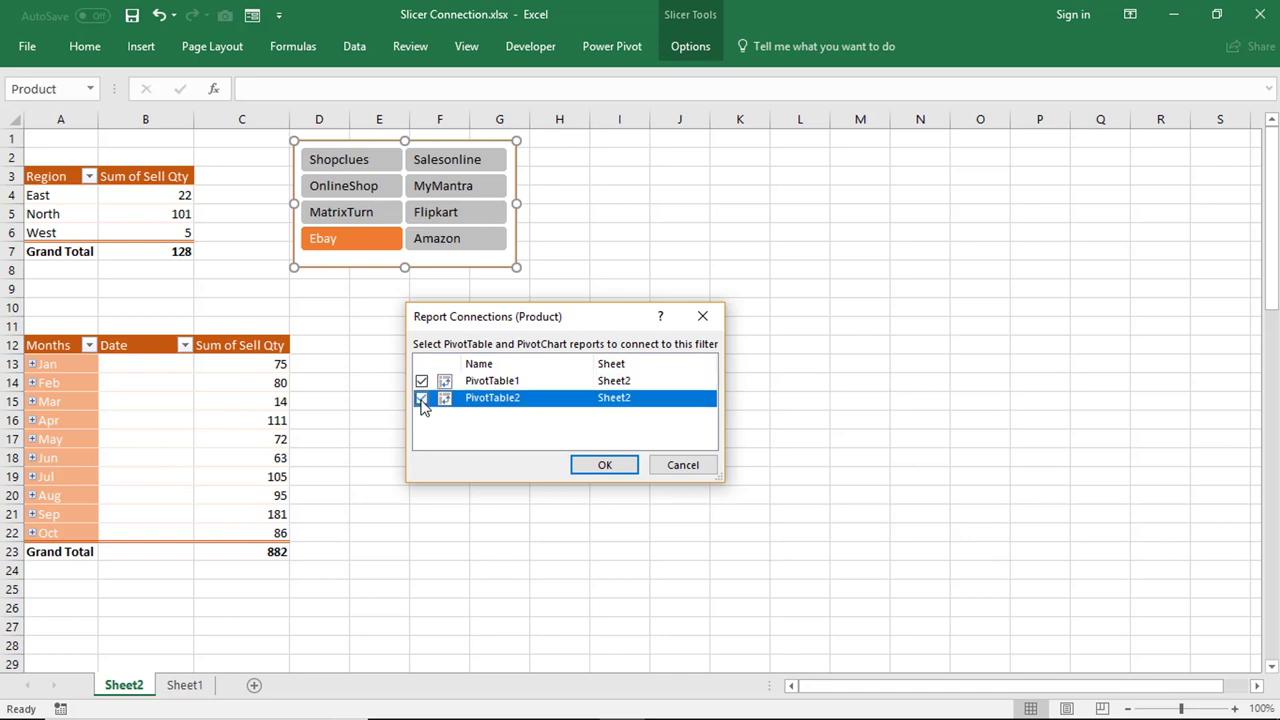
pyautogui.click(588, 469)
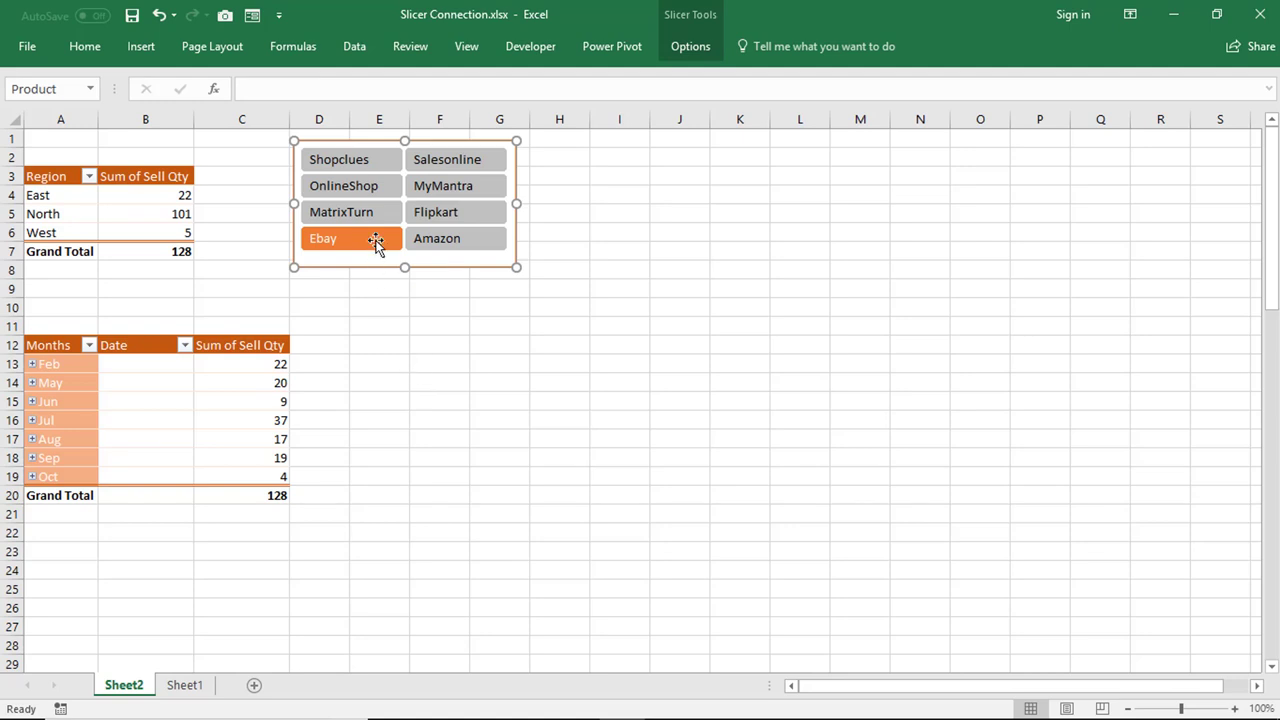
# Test the connected slicer on both PivotTables with Shopclues, Ebay, Amazon and MatrixTurn, widening column B along the way.
pyautogui.click(371, 160)
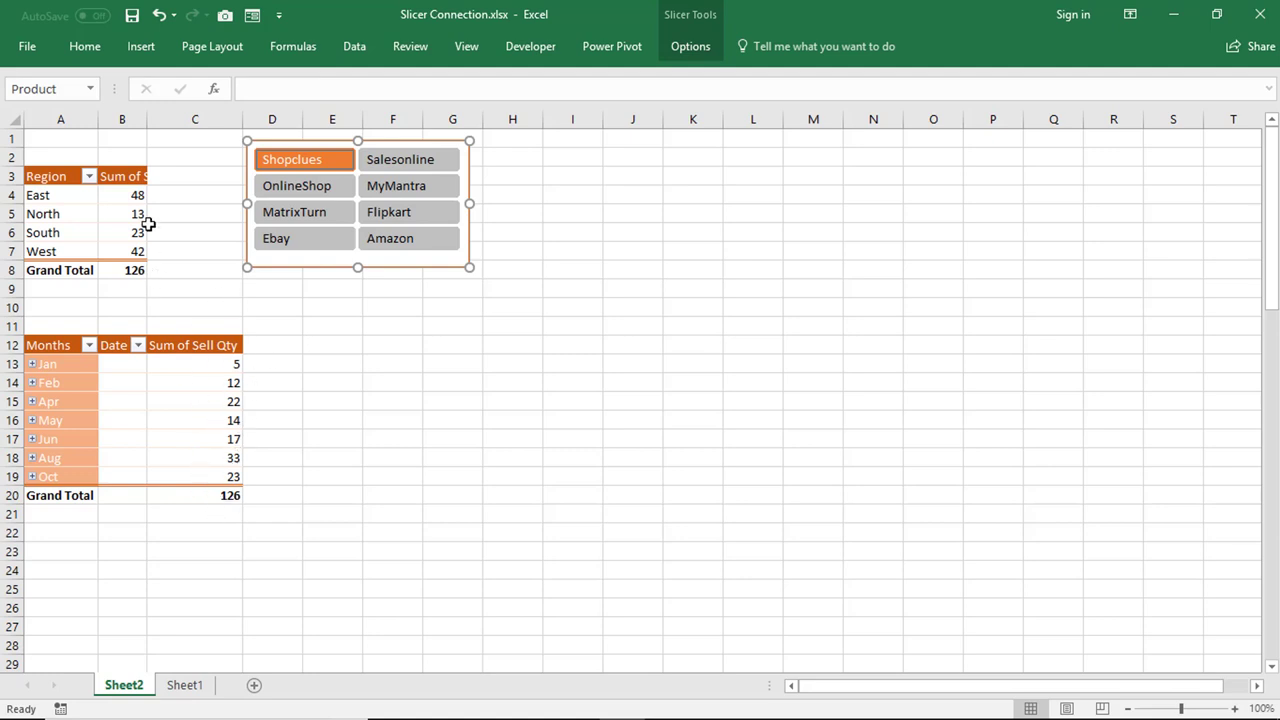
pyautogui.moveTo(148, 128); pyautogui.dragTo(186, 128)
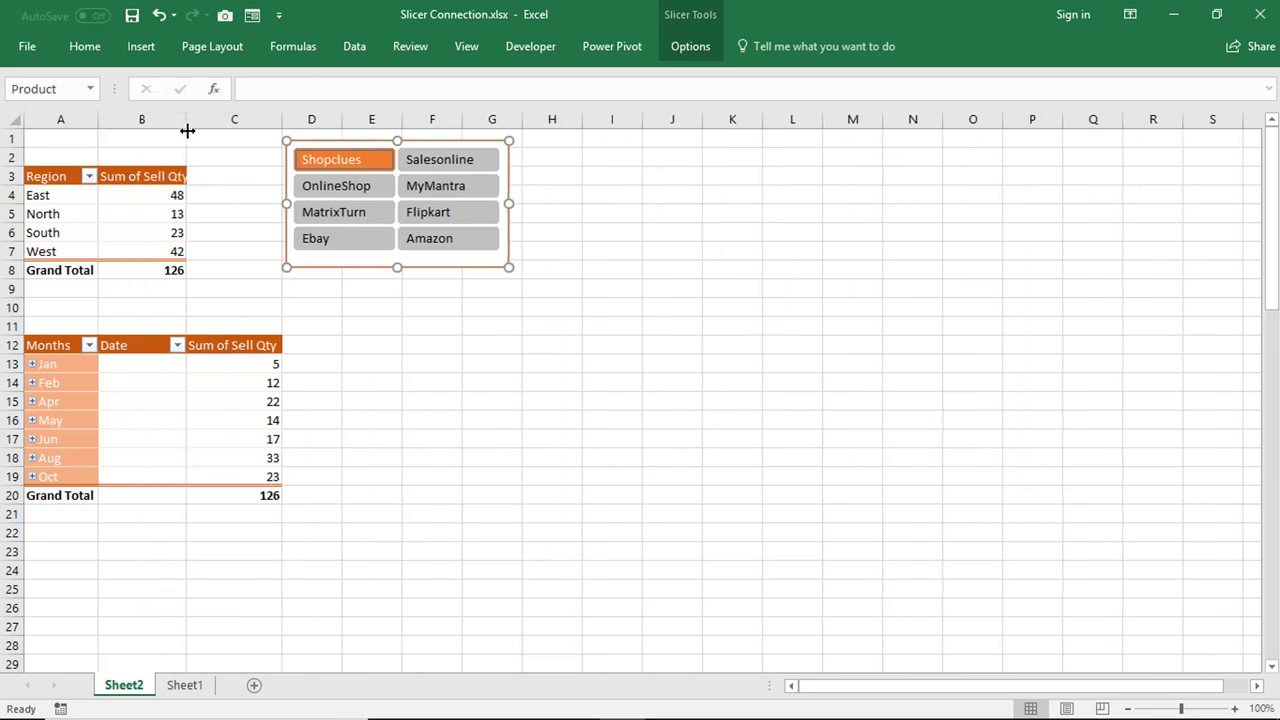
pyautogui.click(366, 246)
pyautogui.click(435, 242)
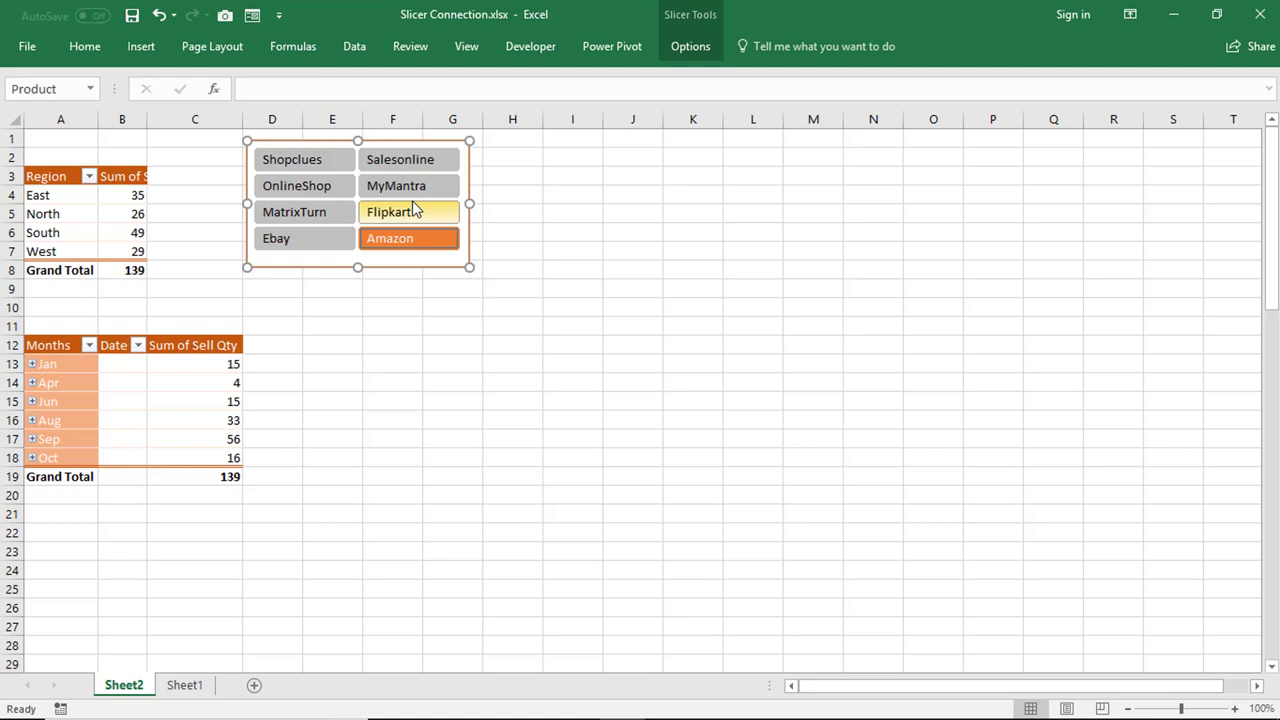
pyautogui.click(280, 166)
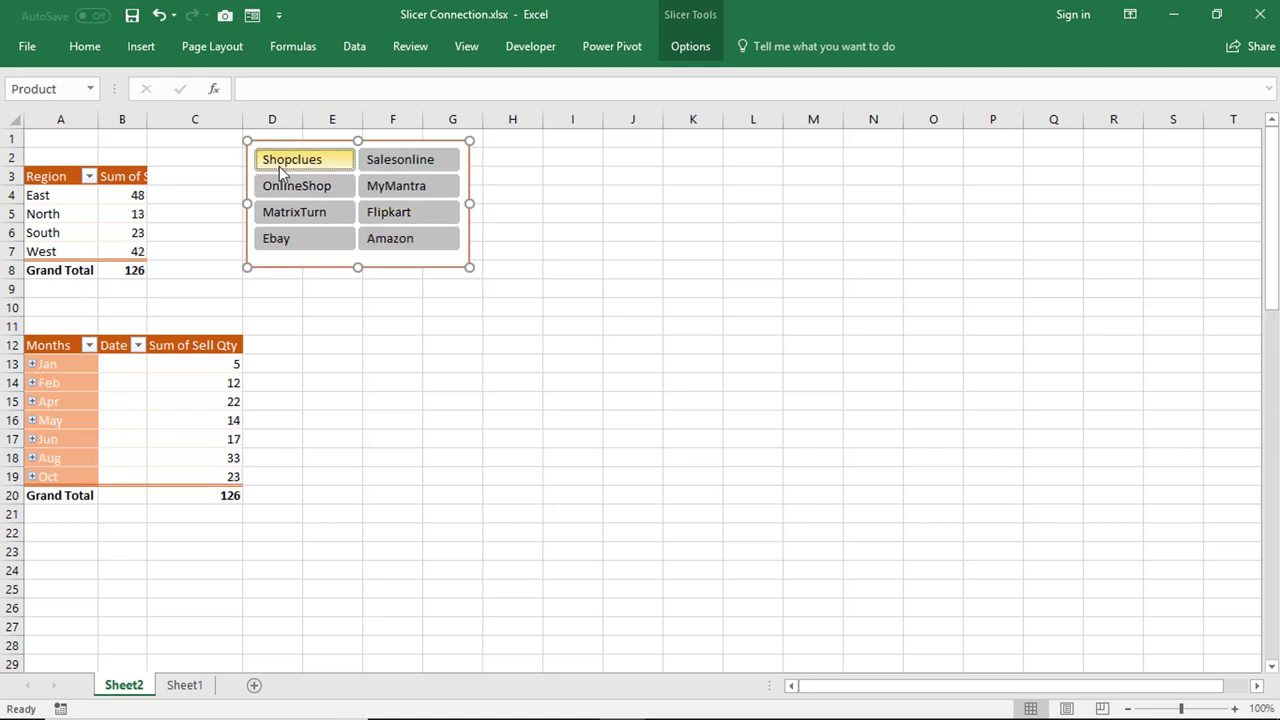
pyautogui.click(306, 214)
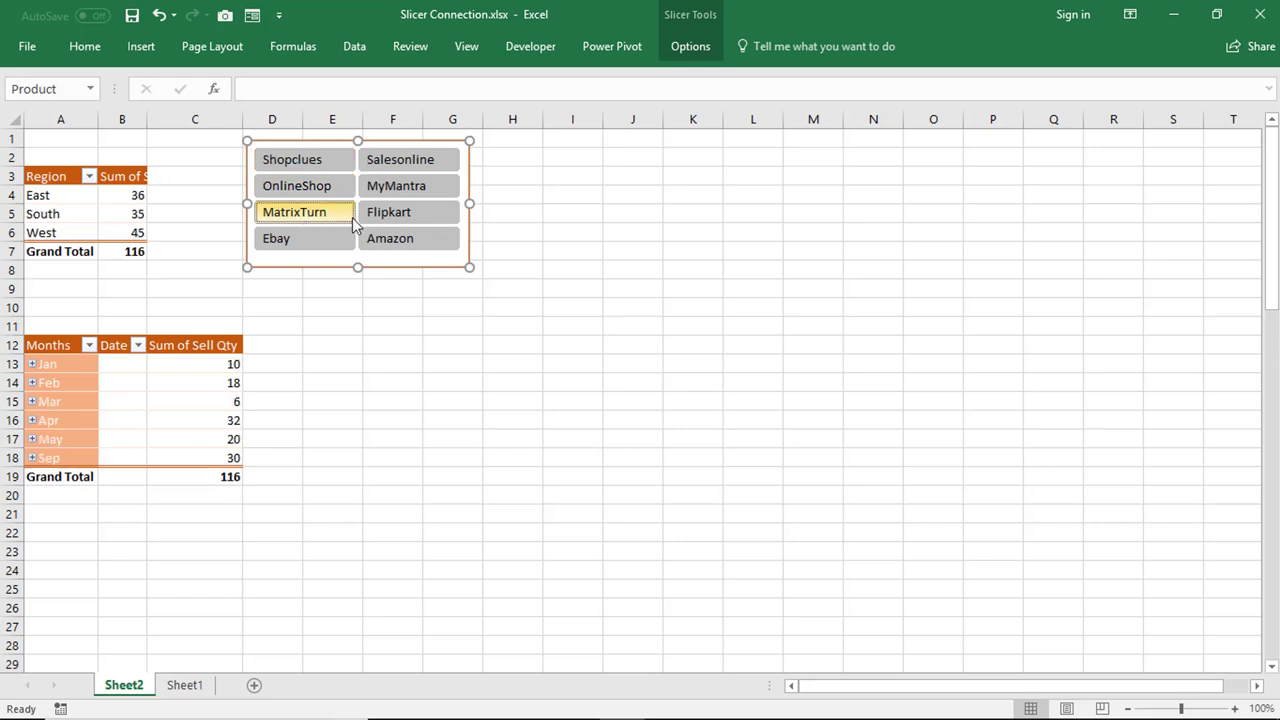
# Clear the Product filter from the slicer so both PivotTables include all products.
pyautogui.rightClick(443, 262)
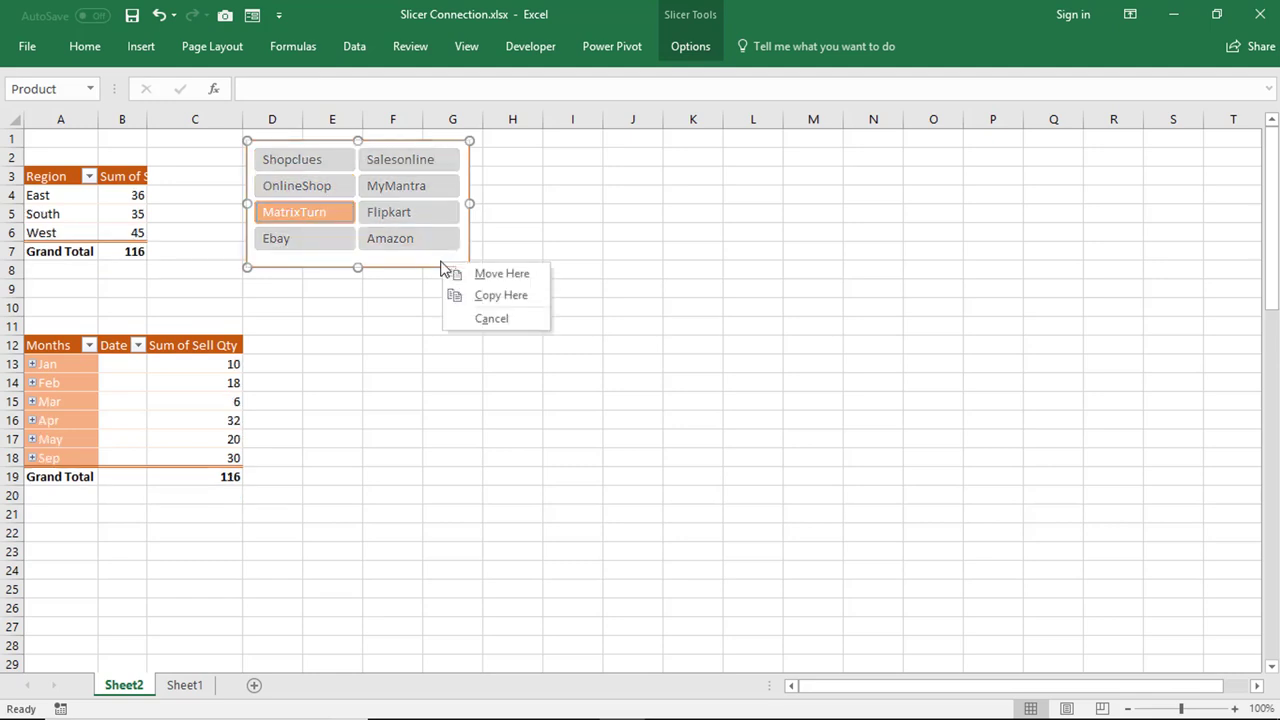
pyautogui.click(423, 264)
pyautogui.rightClick(423, 263)
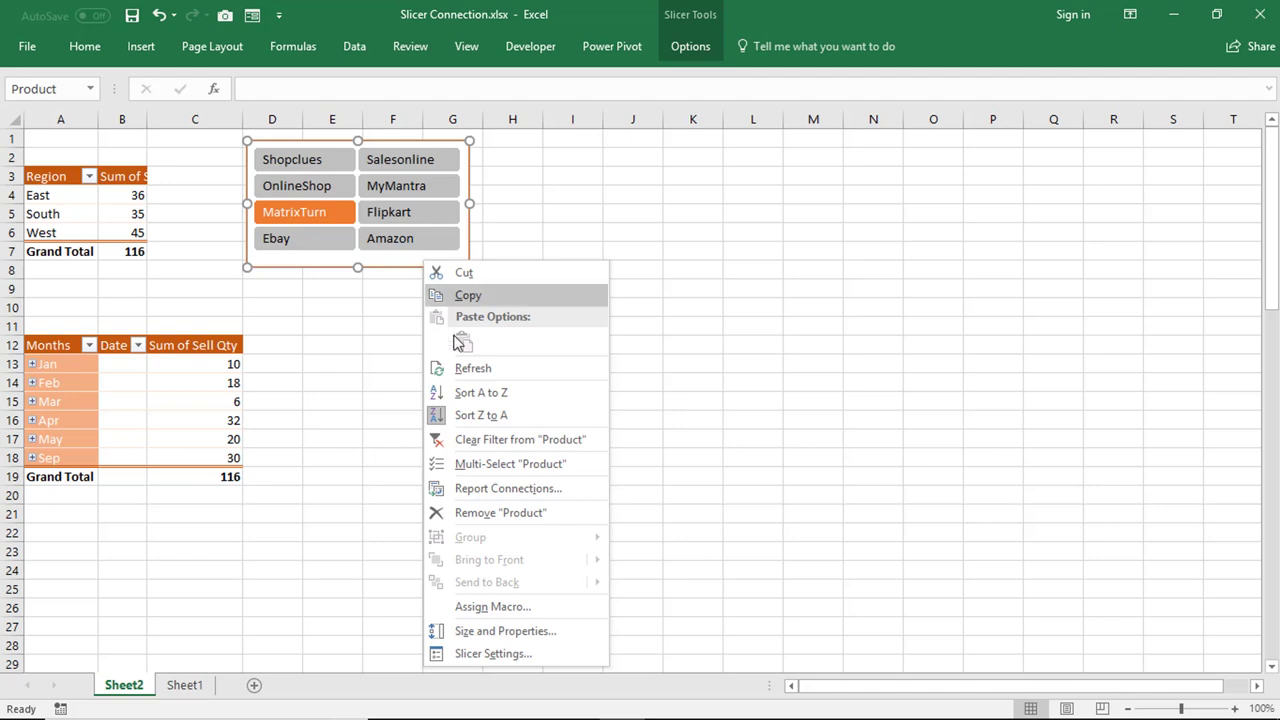
pyautogui.press('Escape')
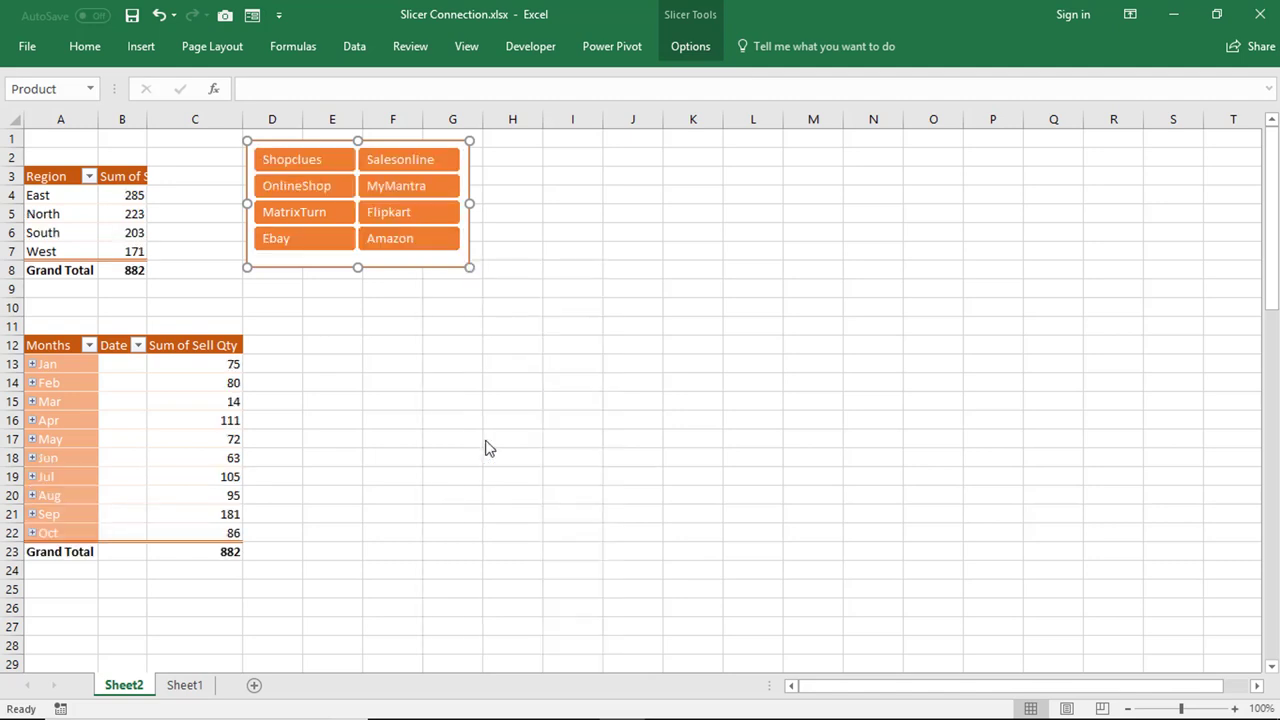